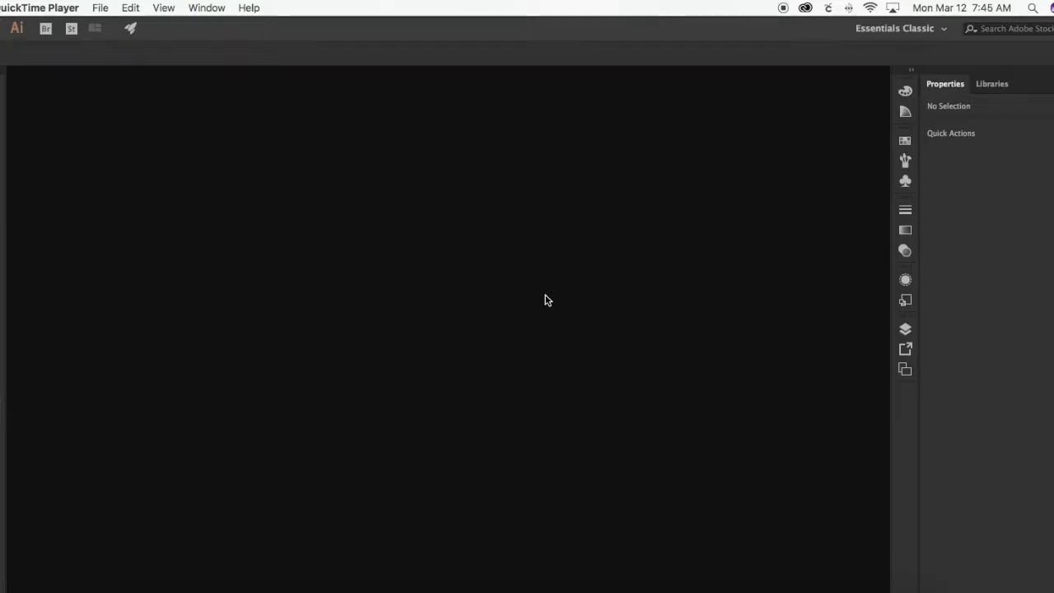
- Create a new print document from the Letter preset in landscape orientation, 792 by 612 pt, with CMYK color
click(124, 103)
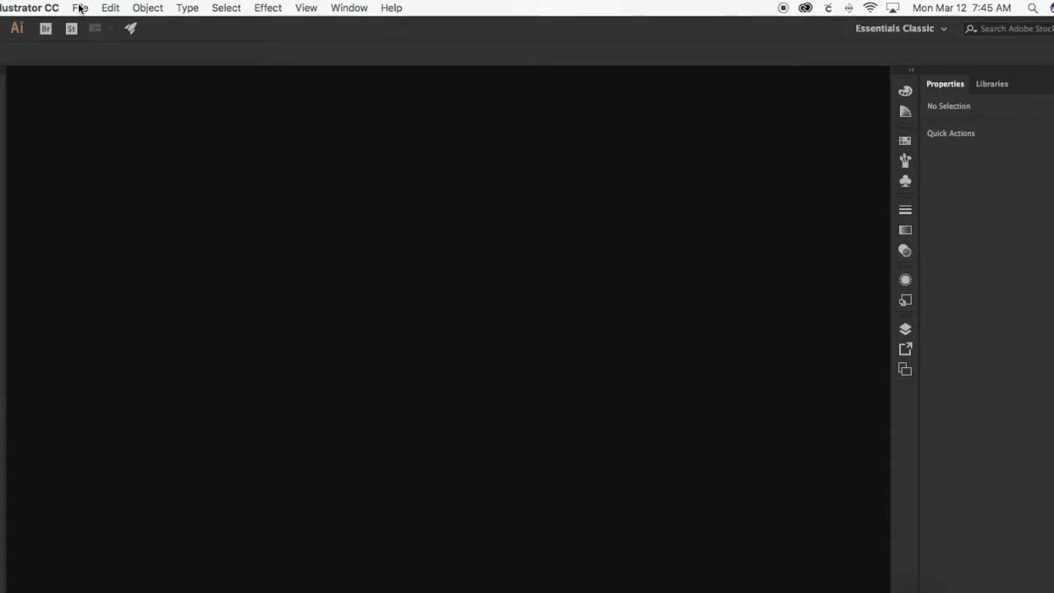
click(80, 9)
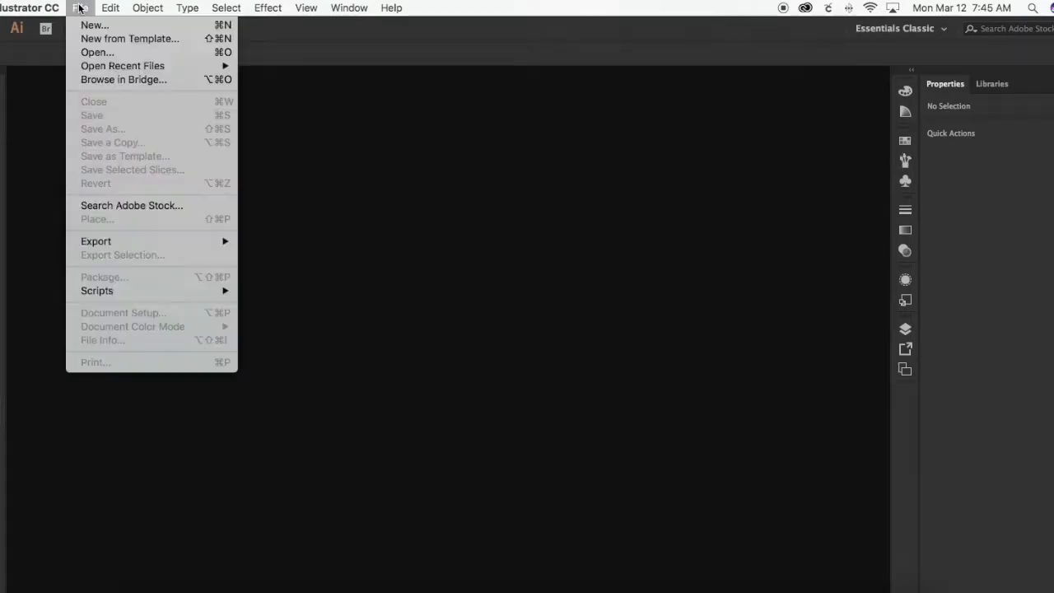
click(80, 29)
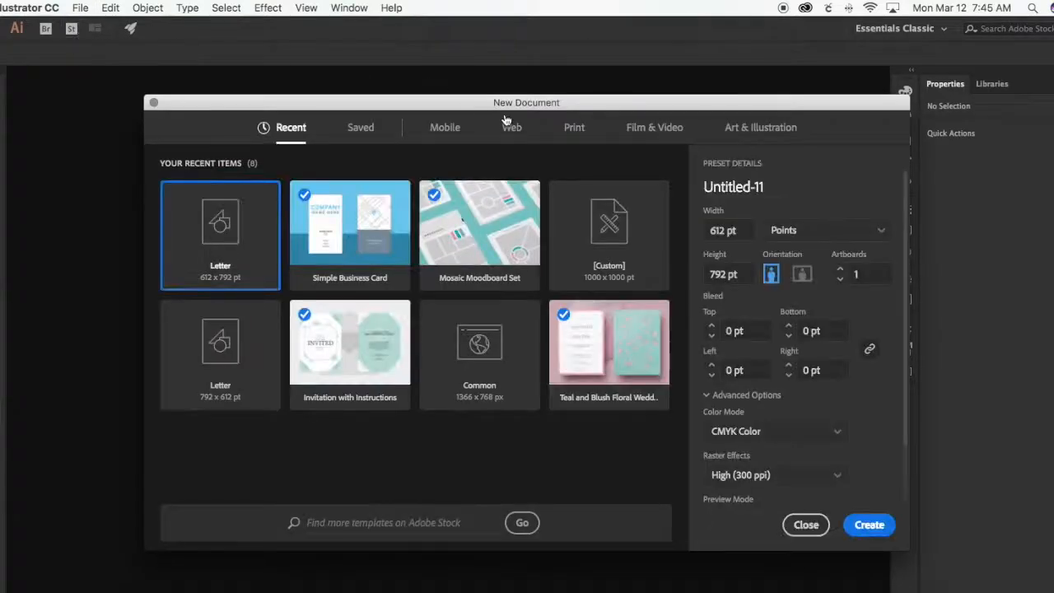
click(575, 129)
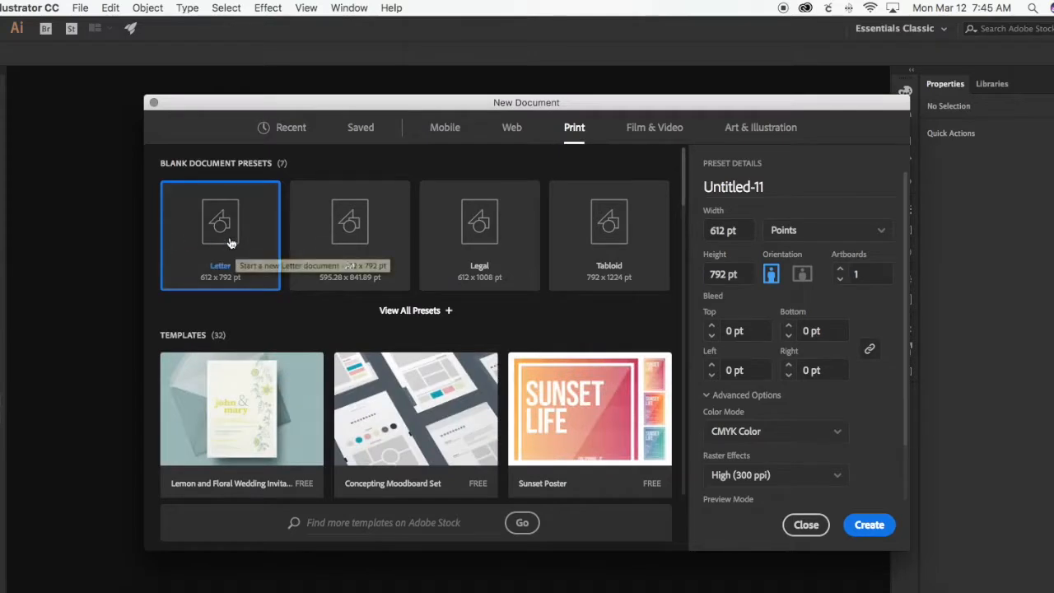
click(802, 278)
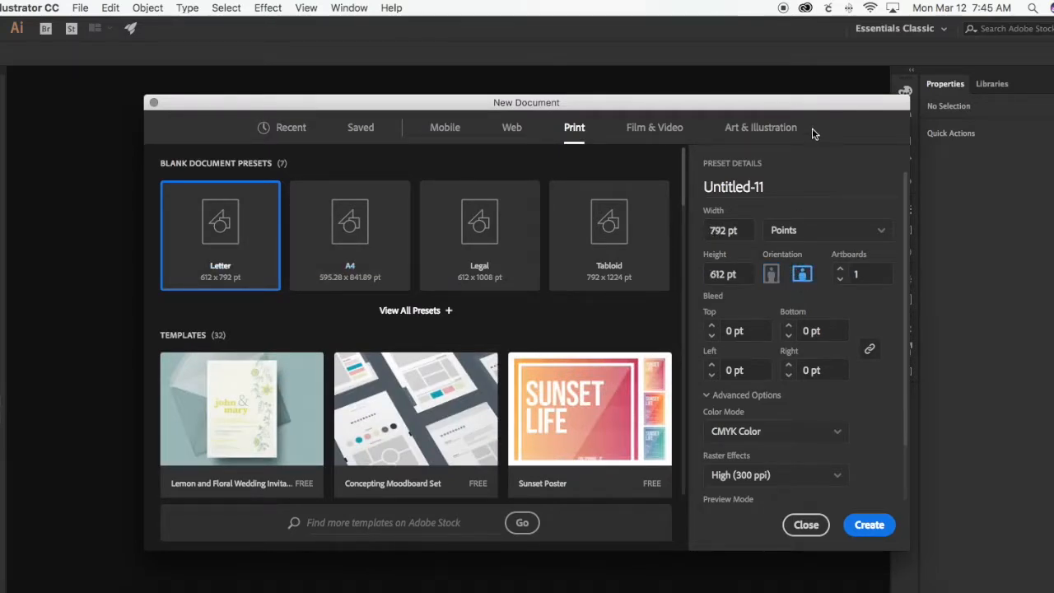
scroll(829, 397, down, 2)
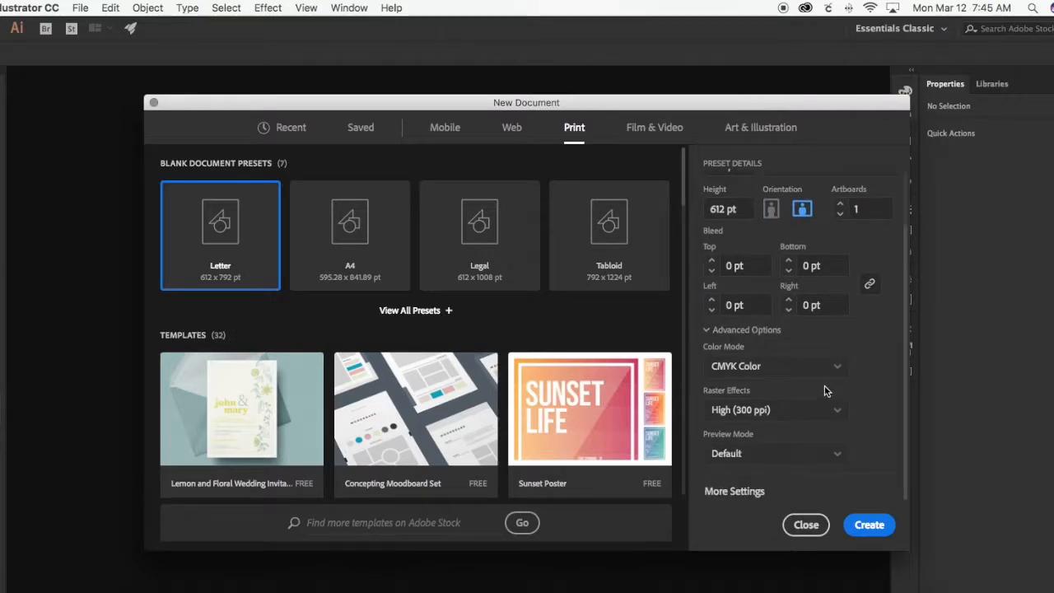
click(870, 525)
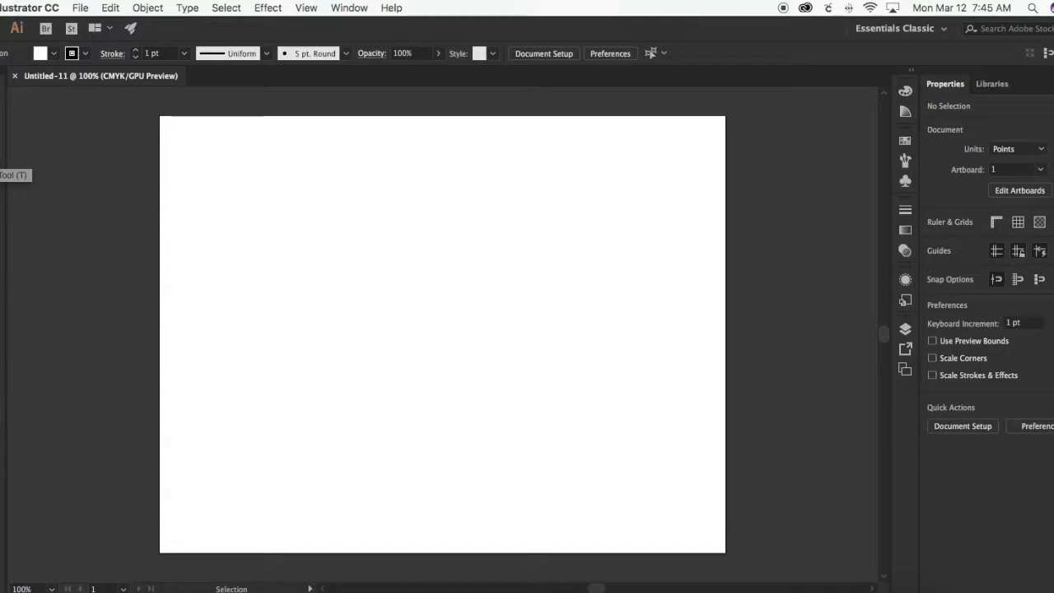
- Draw an area text frame about 479 by 278 pt on the artboard and replace its placeholder text with "fearless"
key(t)
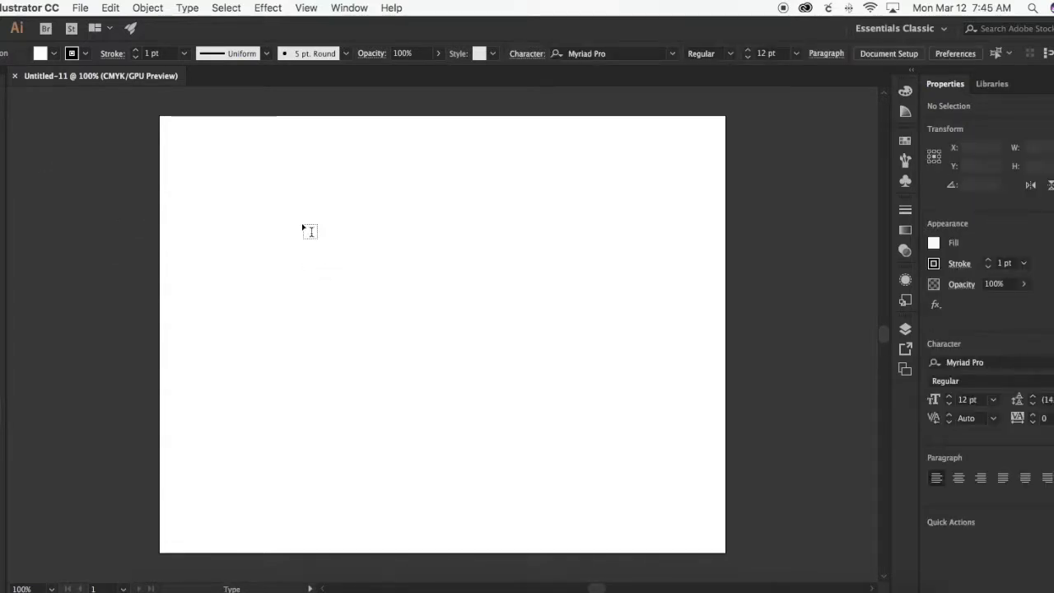
drag(285, 209, 630, 406)
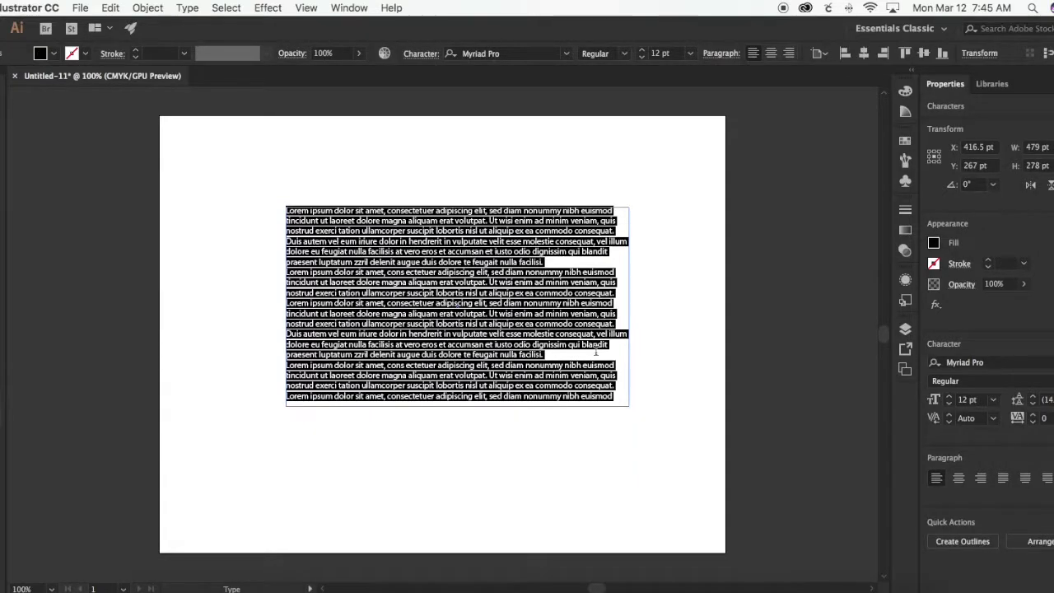
key(BackSpace)
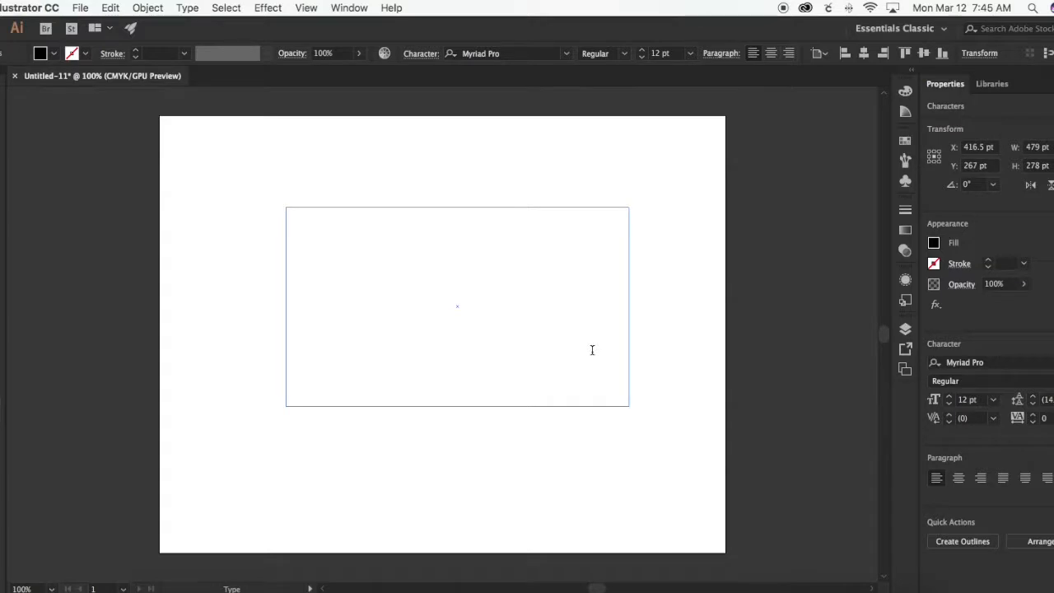
text(fearless)
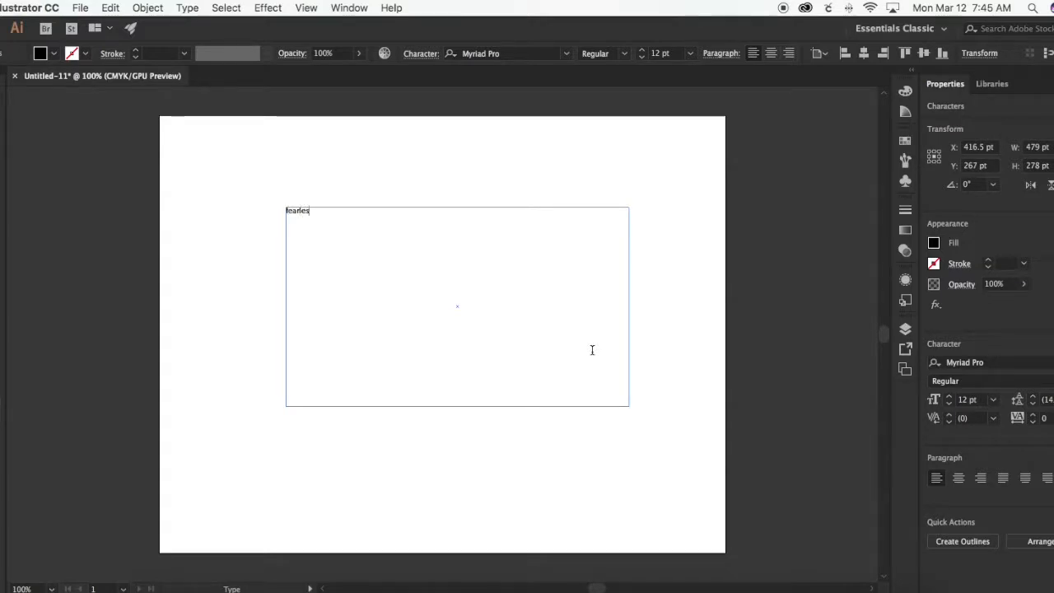
- Format the word "fearless" in the Joshico-Regular font at 72 pt
double_click(304, 211)
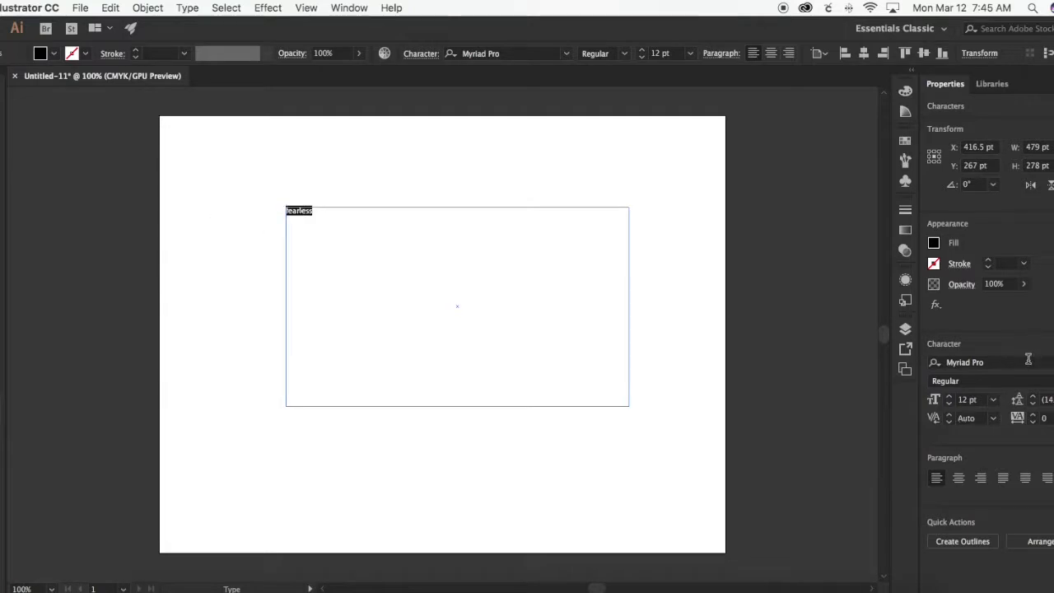
click(1028, 360)
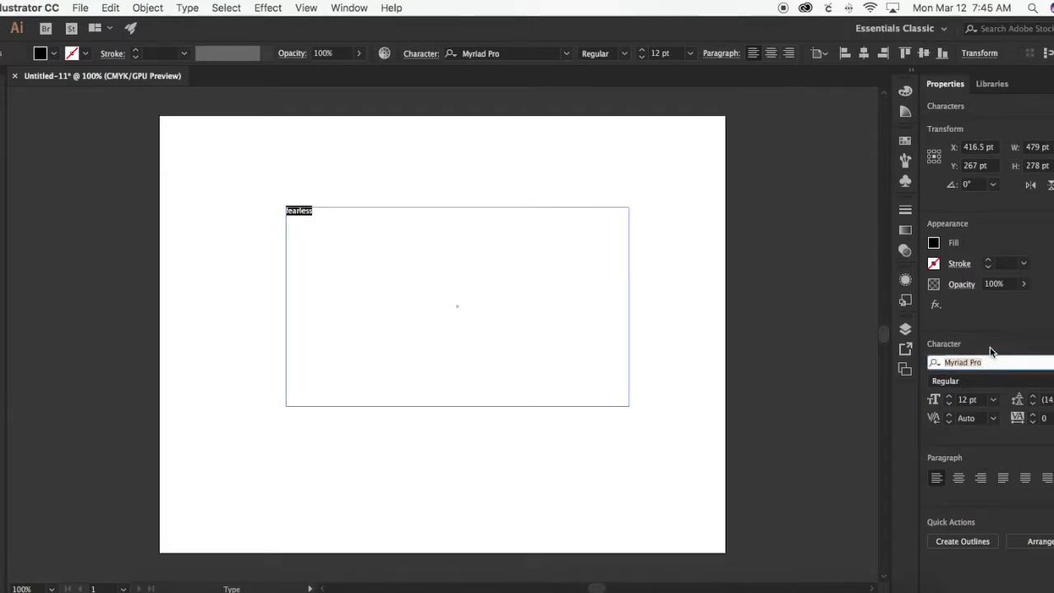
text(Joshico)
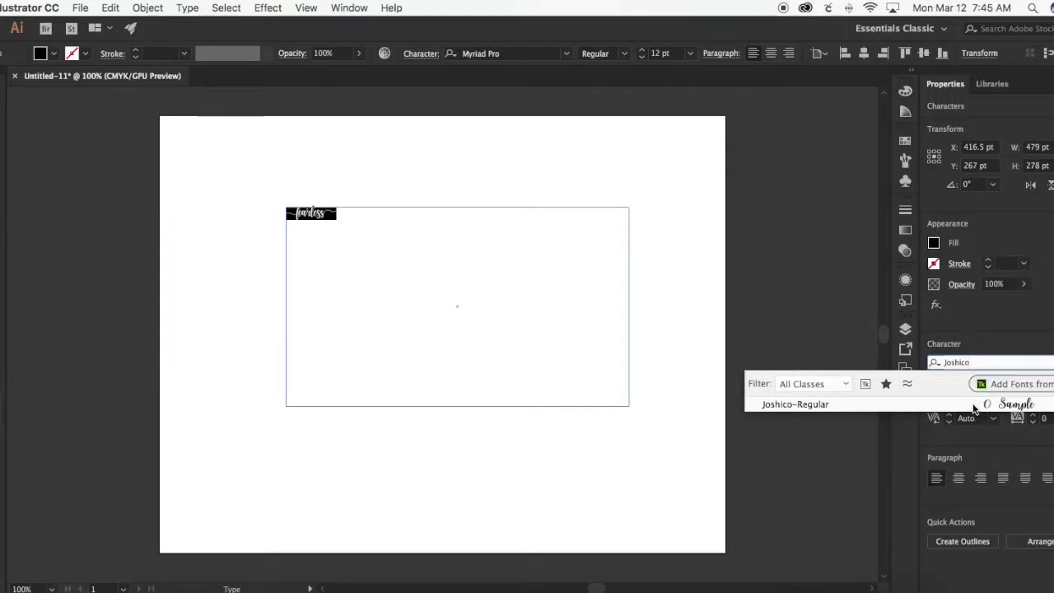
click(932, 400)
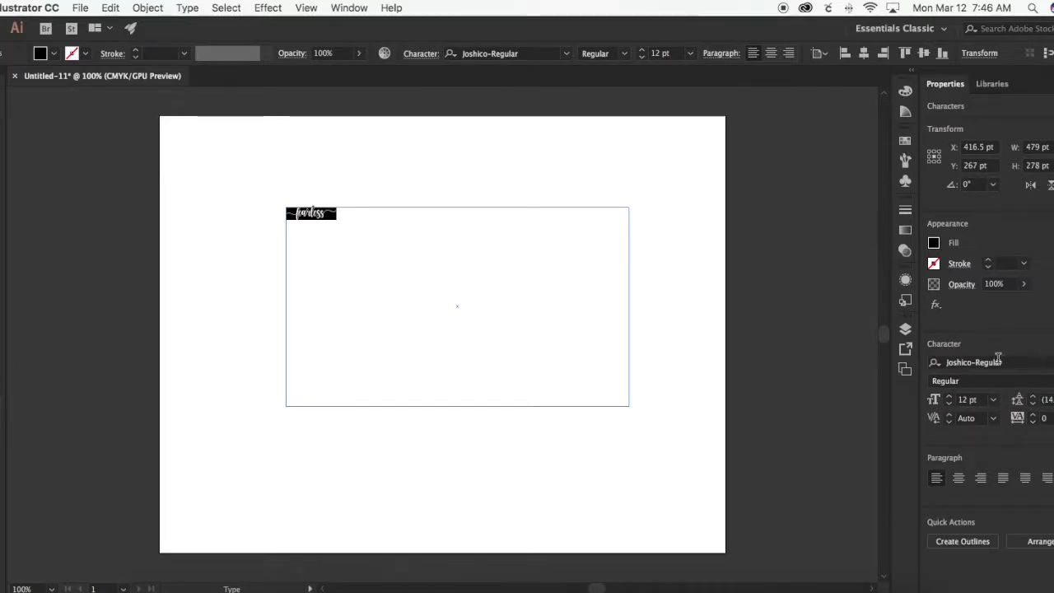
click(994, 400)
click(1014, 385)
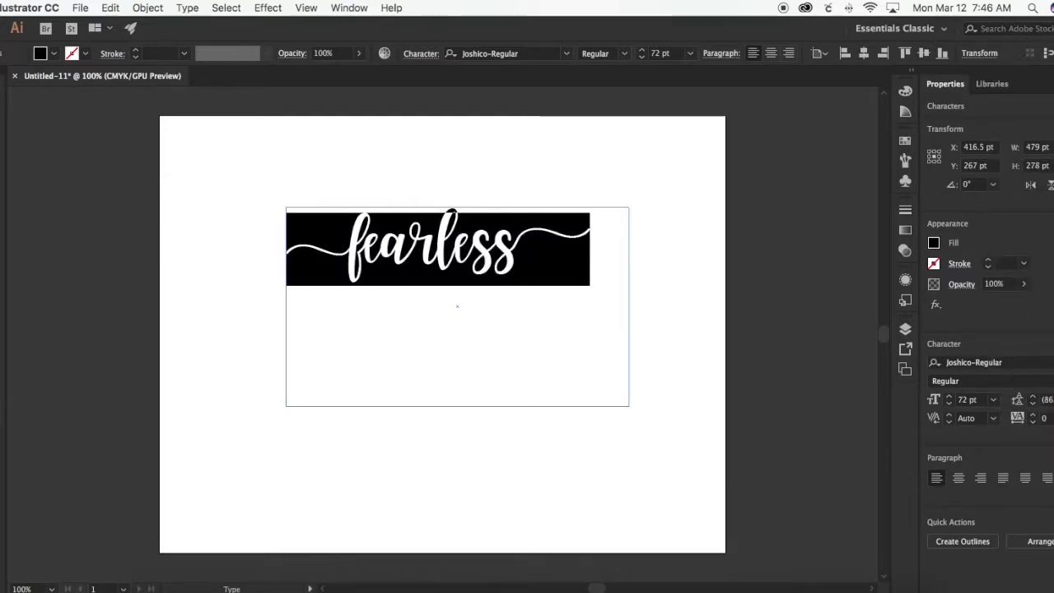
- Move the "fearless" text to the middle of the artboard and resize its frame to about 441 by 129 pt
key(Escape)
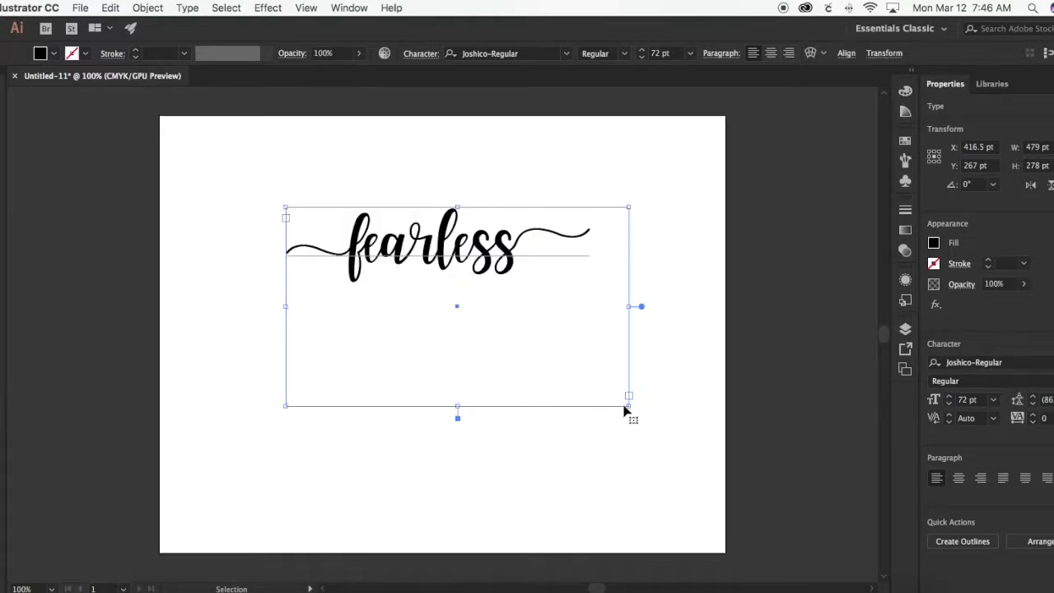
drag(630, 408, 602, 293)
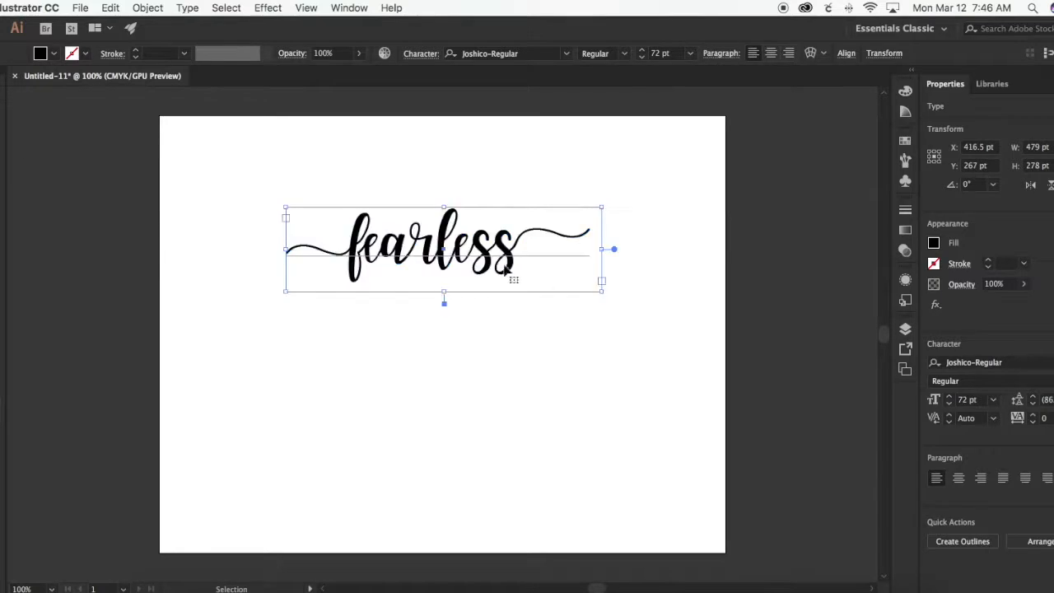
click(495, 400)
click(447, 272)
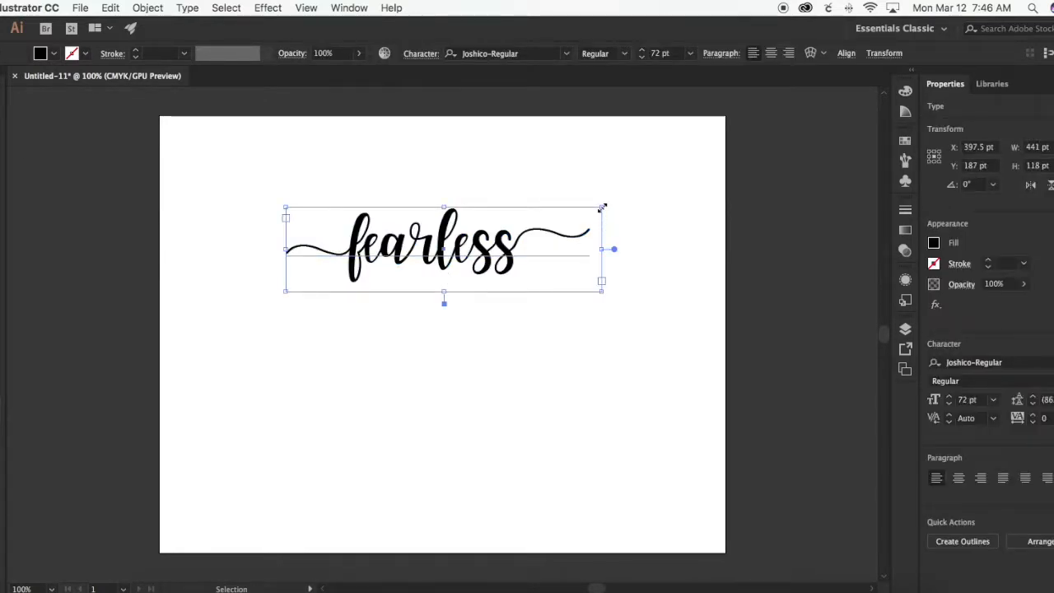
drag(602, 207, 670, 187)
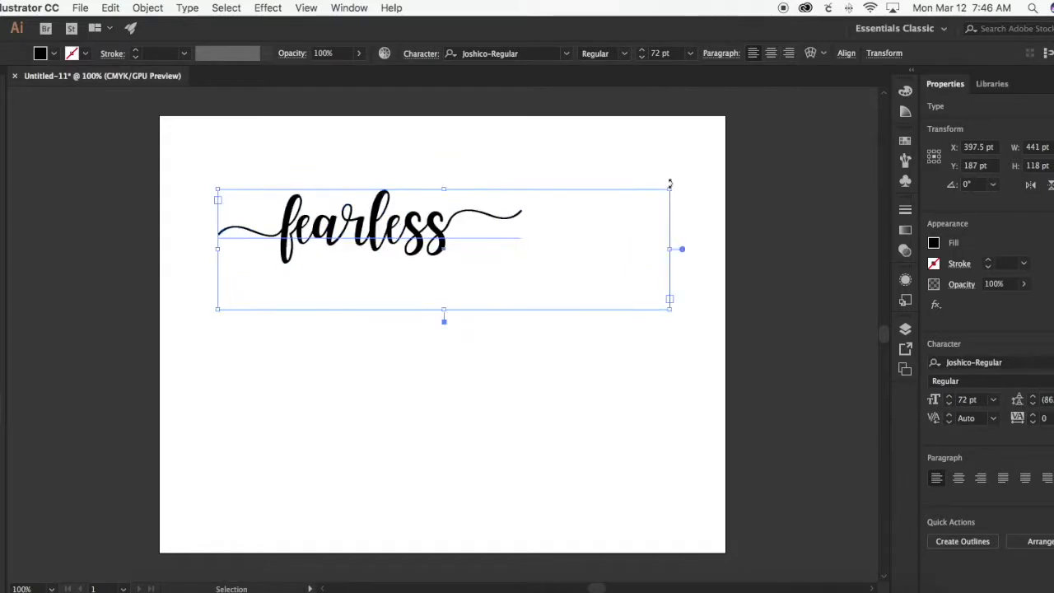
drag(472, 216, 523, 313)
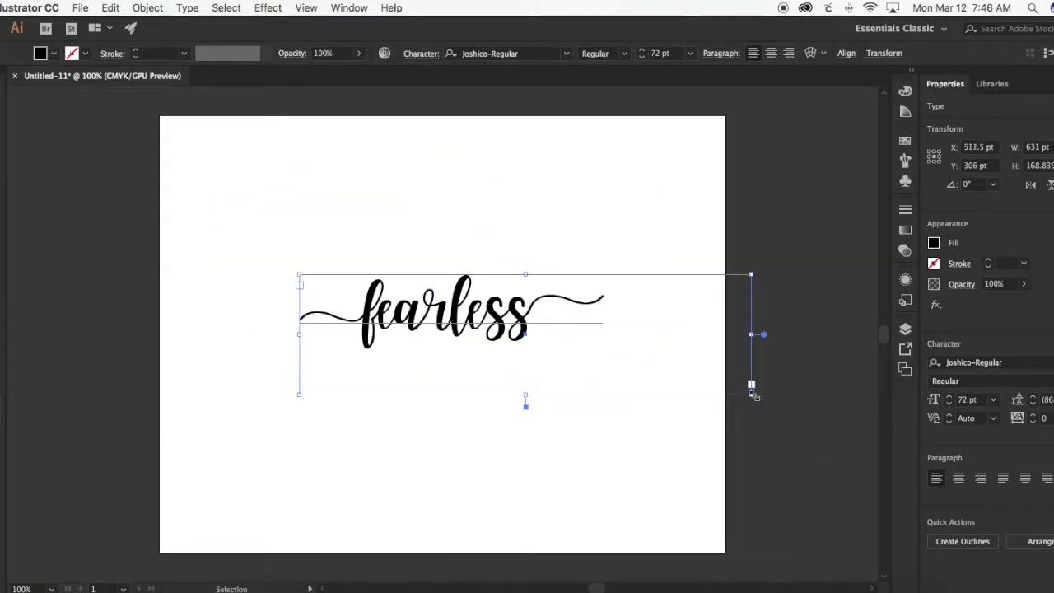
drag(752, 394, 614, 367)
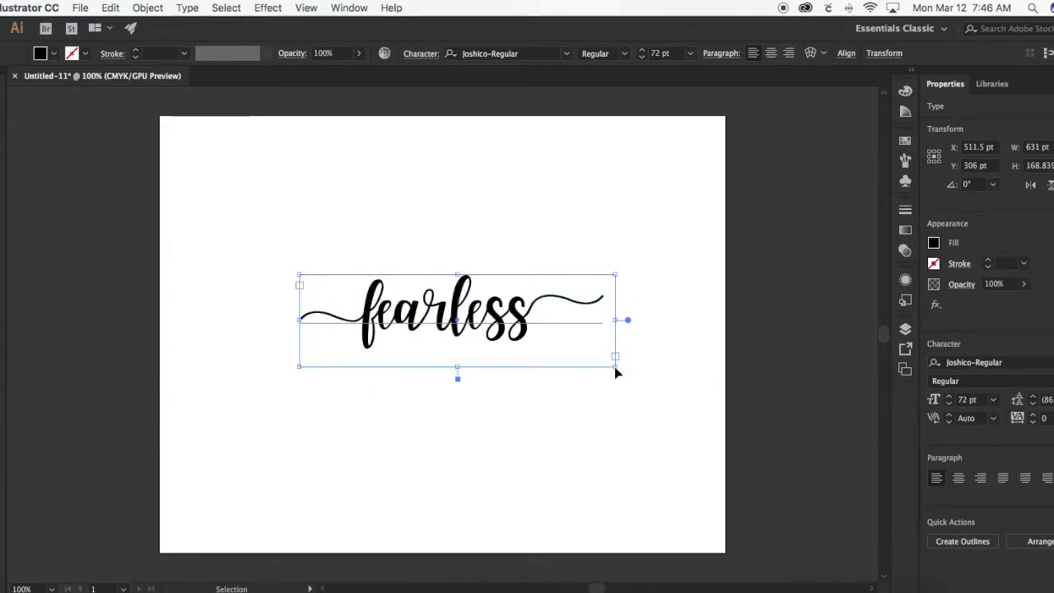
- Enlarge the "fearless" text to 116 pt, widen its frame to about 774 by 268 pt and recenter the word on the artboard
click(993, 401)
click(1011, 403)
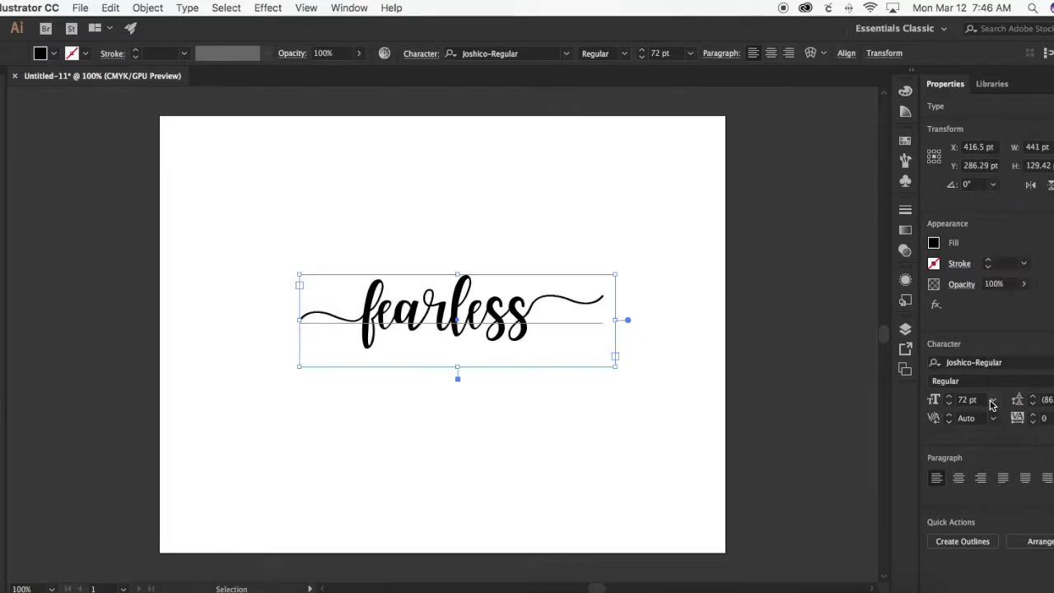
drag(943, 399, 957, 399)
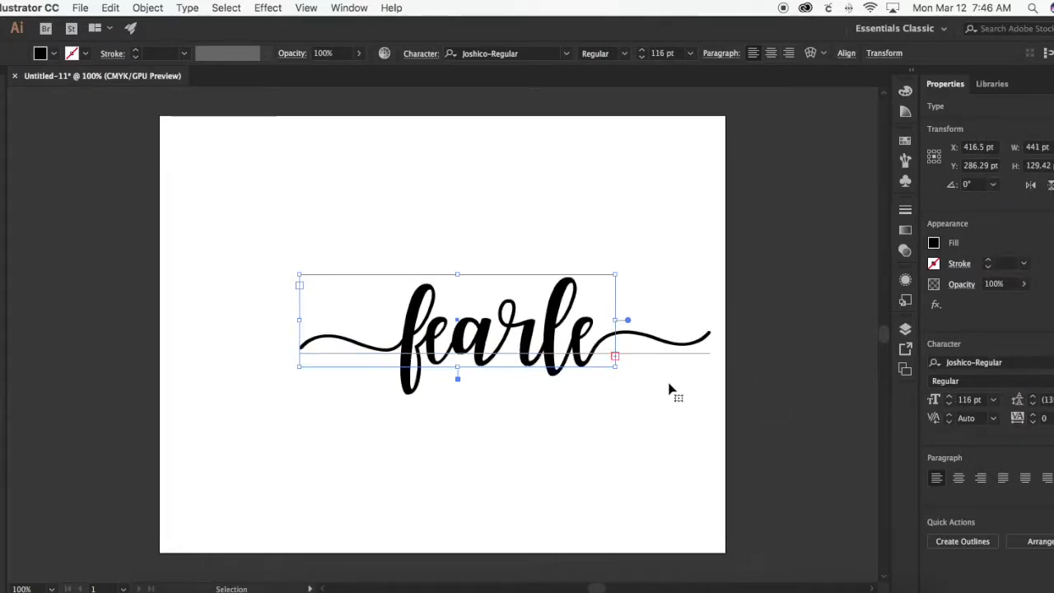
drag(622, 373, 543, 349)
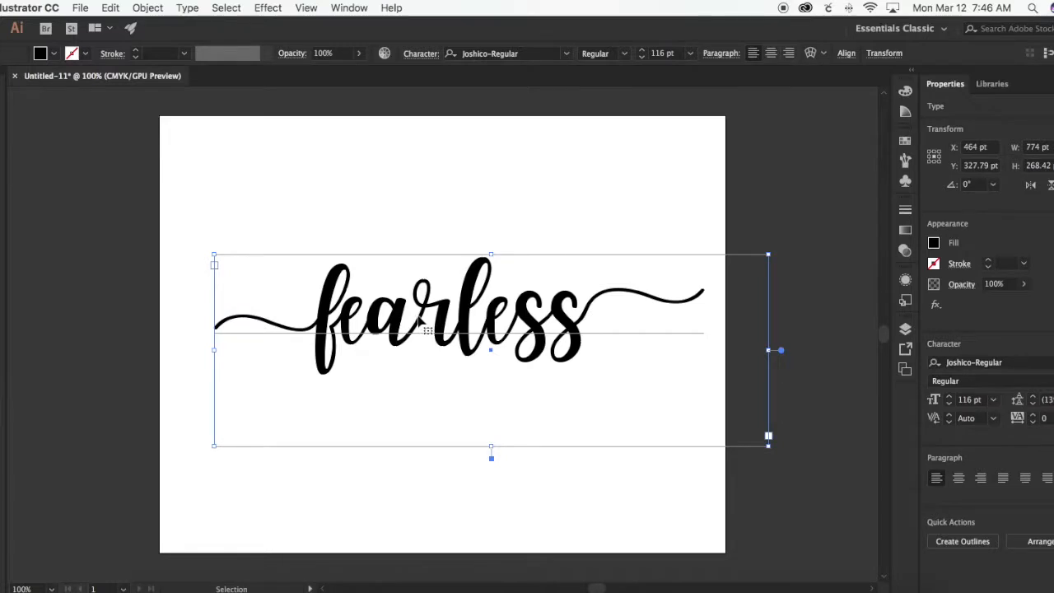
- Convert the "fearless" text to outlines and expand Layer 1 and its group down to the individual letter paths
right_click(419, 321)
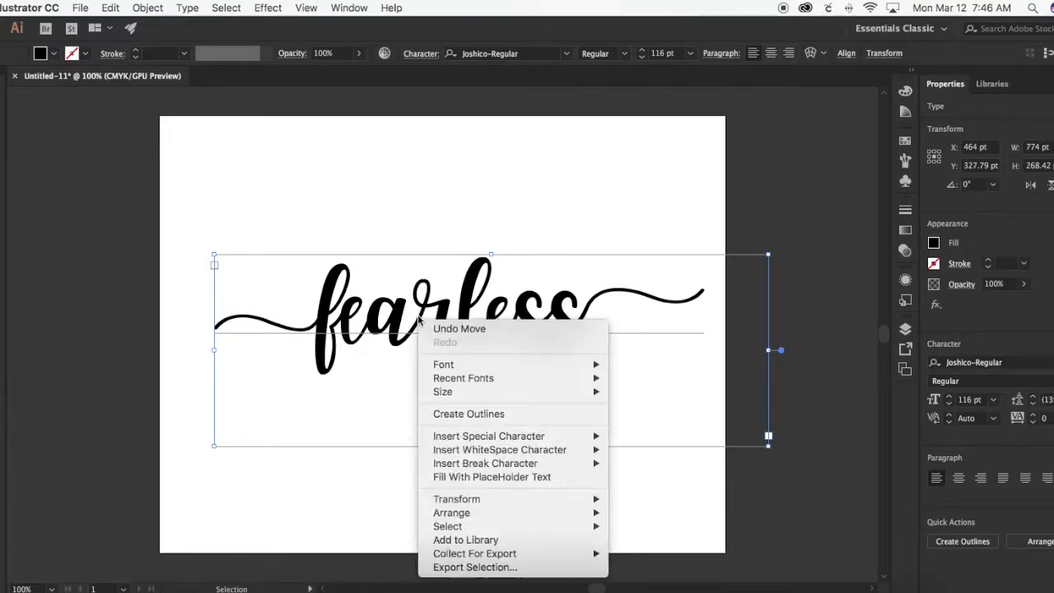
click(478, 414)
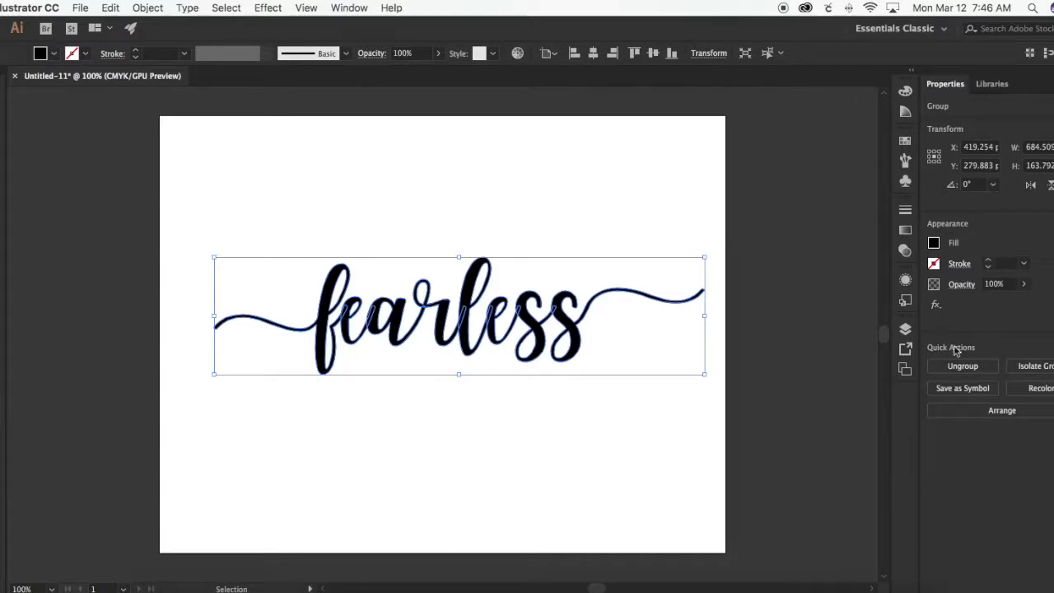
click(908, 331)
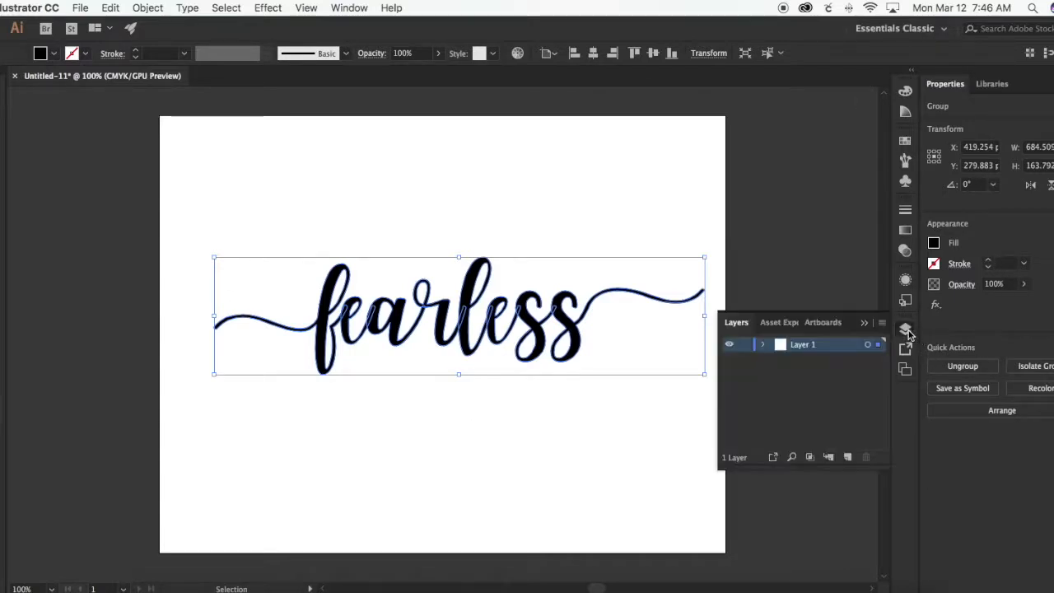
click(764, 346)
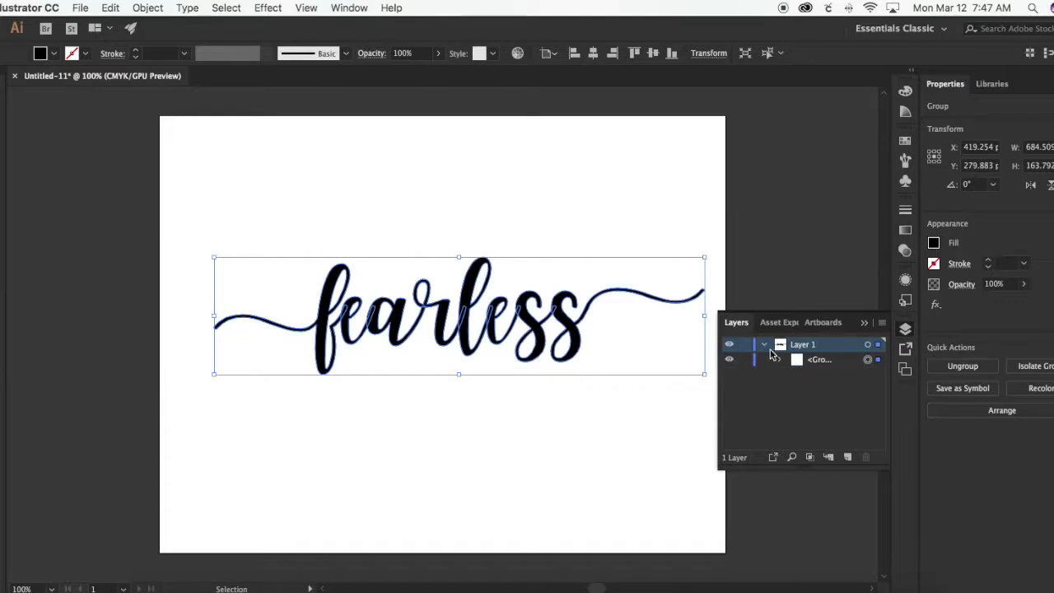
click(779, 361)
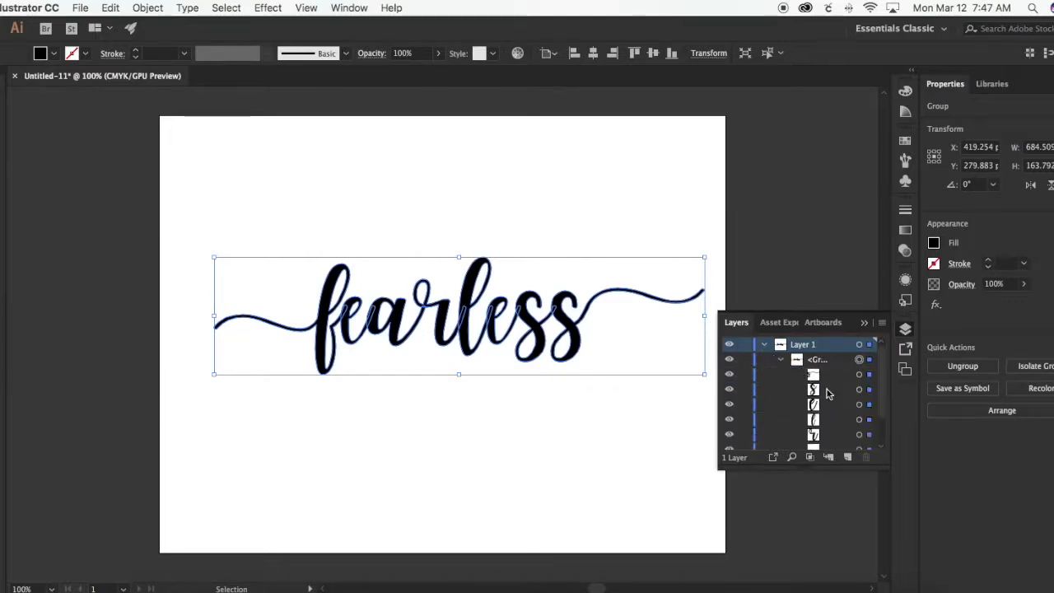
scroll(828, 394, down, 3)
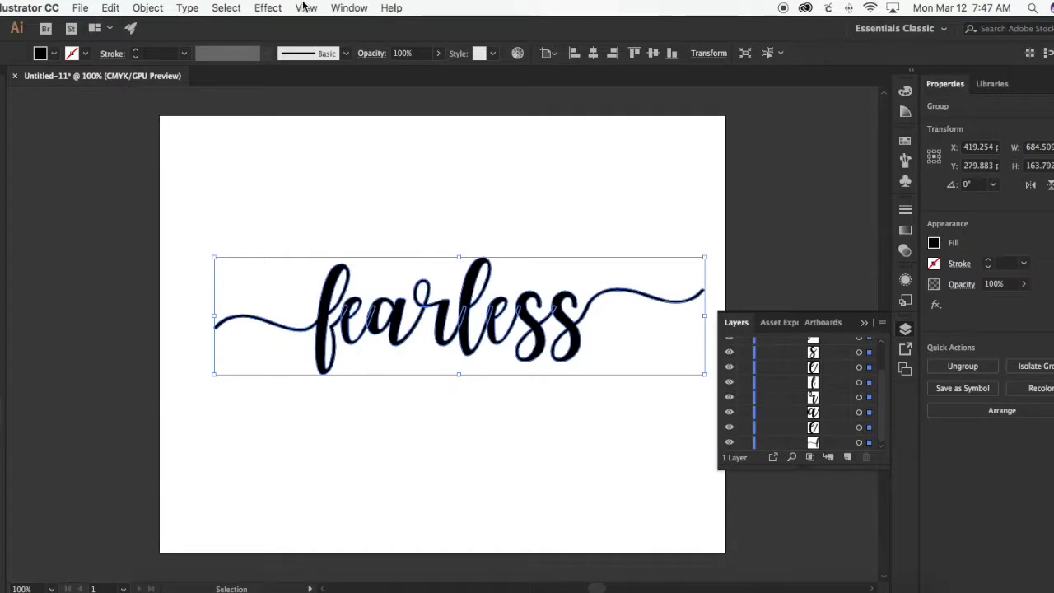
- Unite the overlapping letters into one shape with Pathfinder and select the resulting compound path in the layer list
click(347, 7)
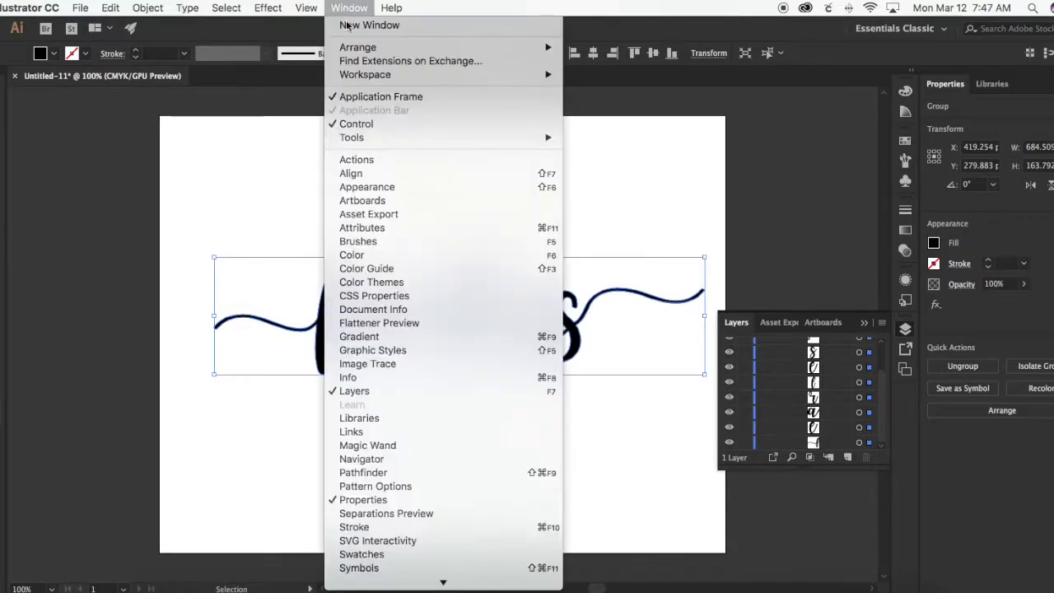
click(489, 472)
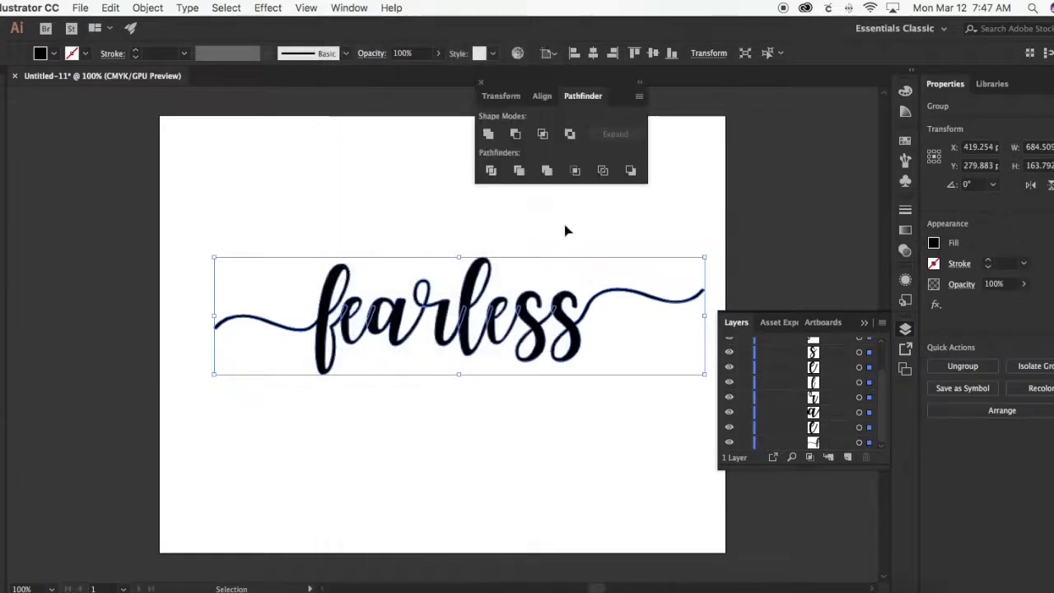
click(490, 136)
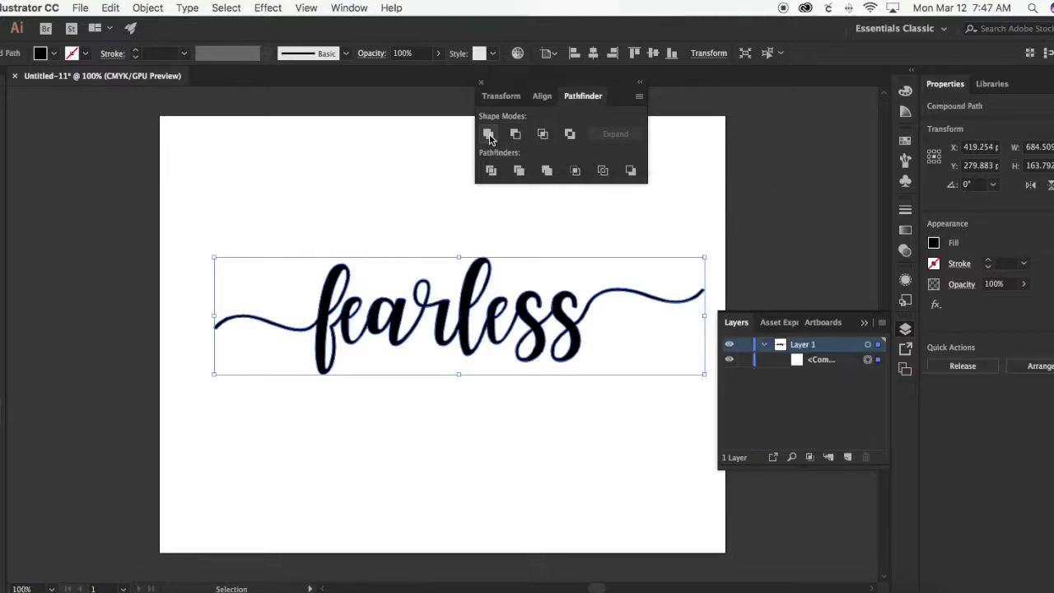
click(820, 361)
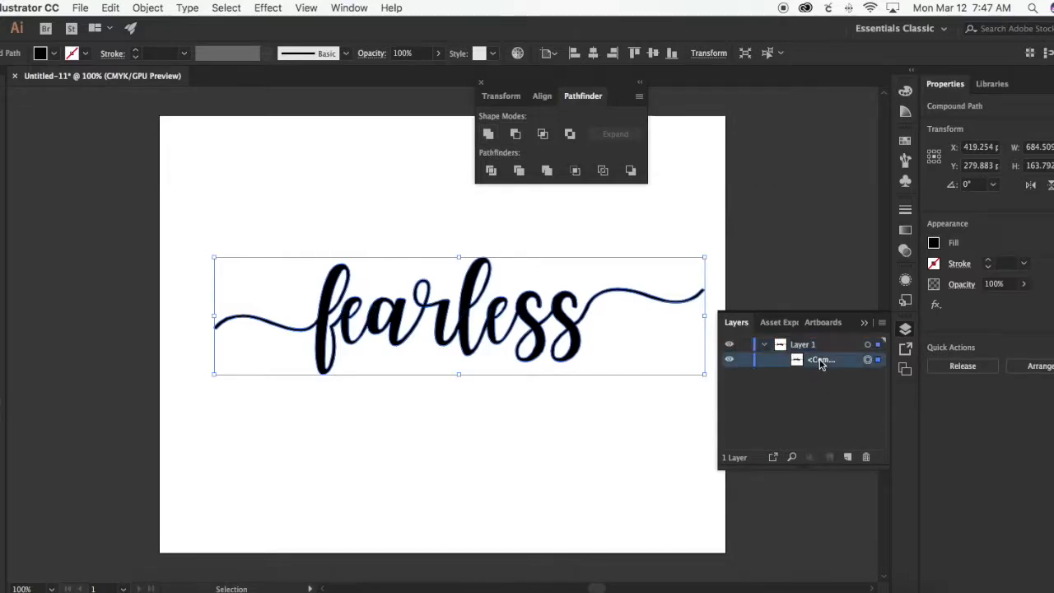
- Collapse the layer list, deselect the united lettering and close the floating Pathfinder panel to clear the workspace
click(865, 324)
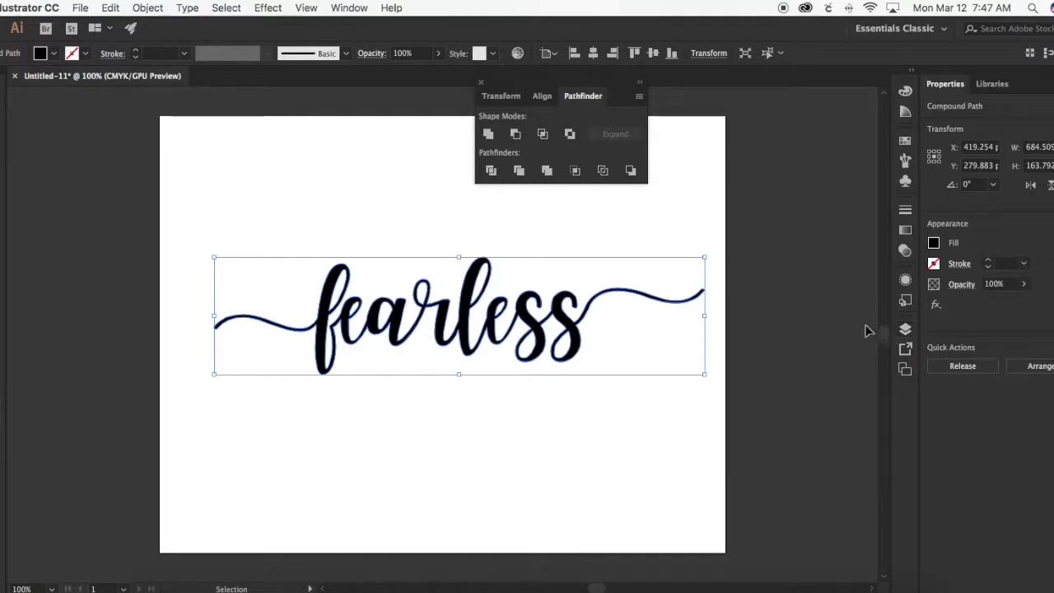
click(705, 391)
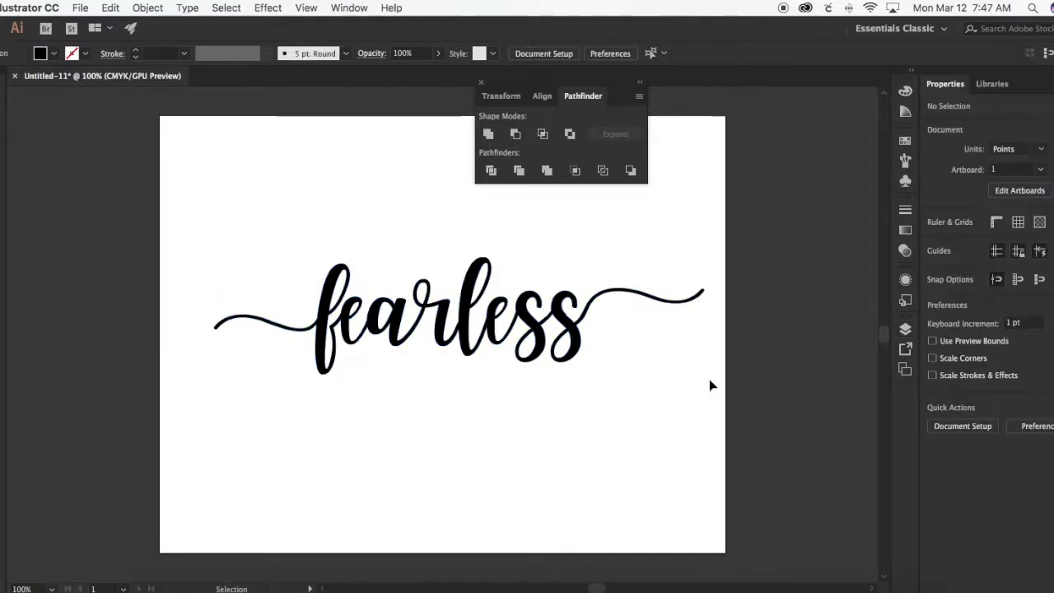
click(481, 82)
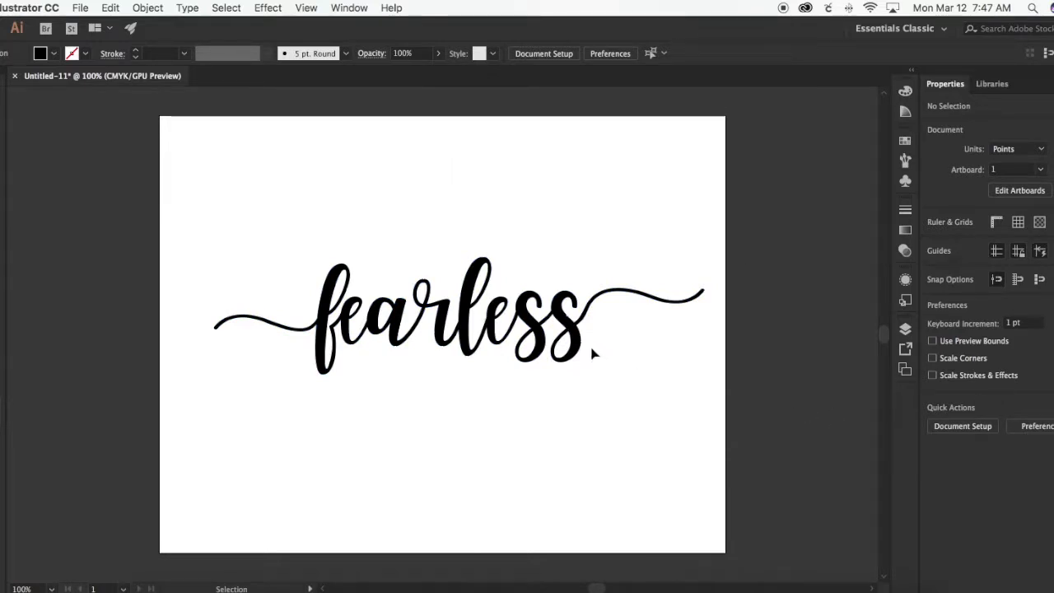
- Rotate the "fearless" compound path counterclockwise by about 4.7° so the word slants upward, and deselect it
click(560, 342)
drag(714, 379, 707, 354)
click(683, 454)
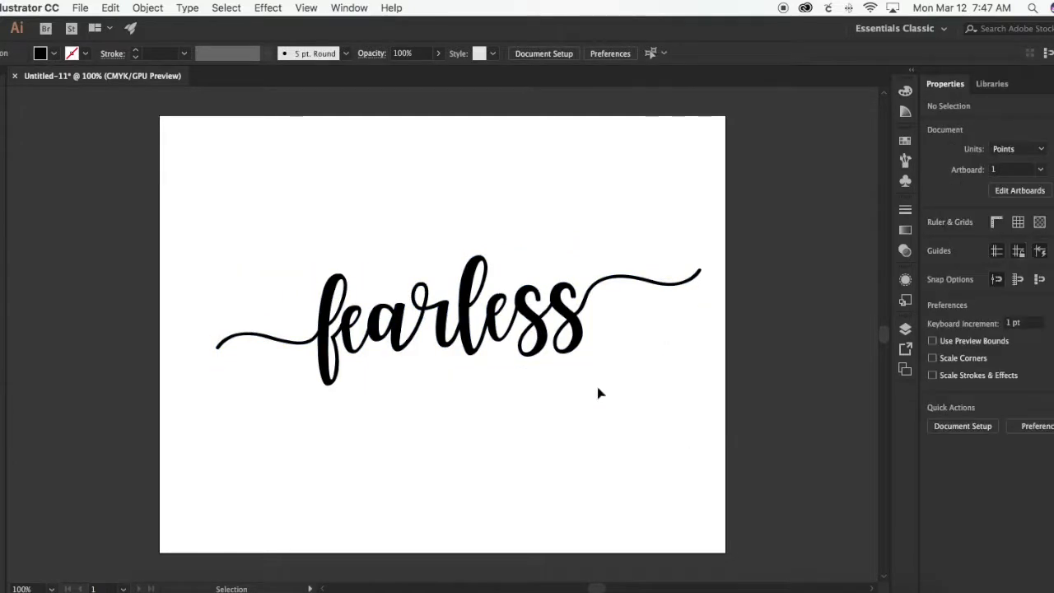
- Center the rotated "fearless" shape horizontally and vertically on the artboard and deselect it
click(583, 348)
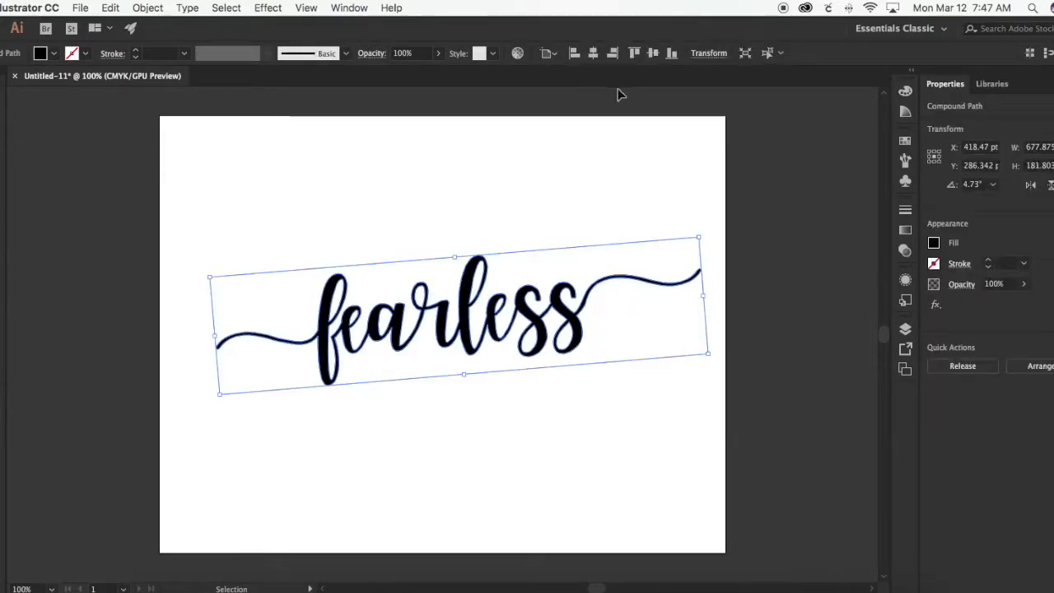
click(592, 53)
click(652, 53)
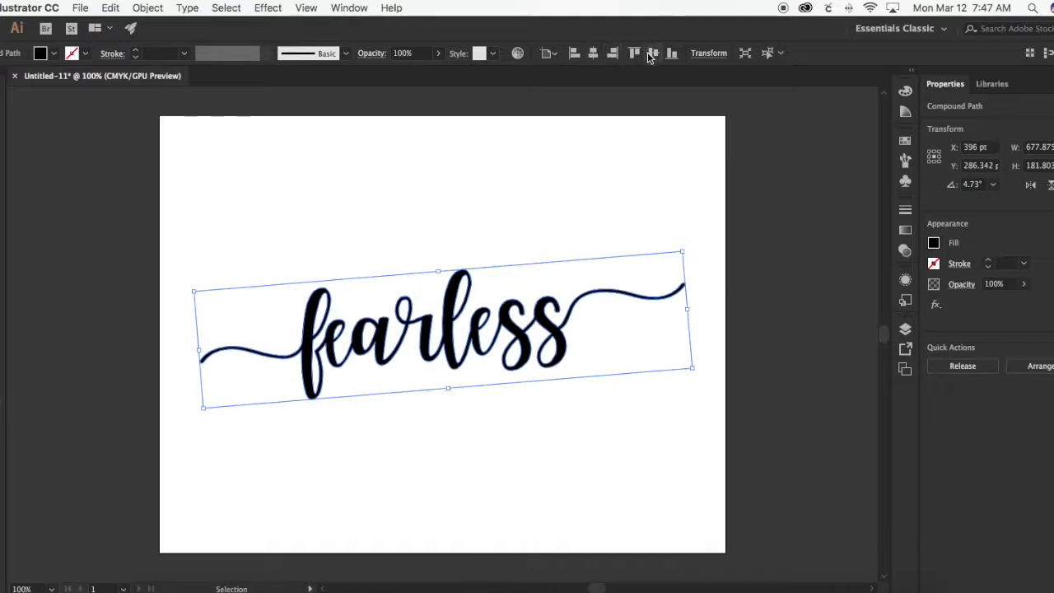
click(622, 159)
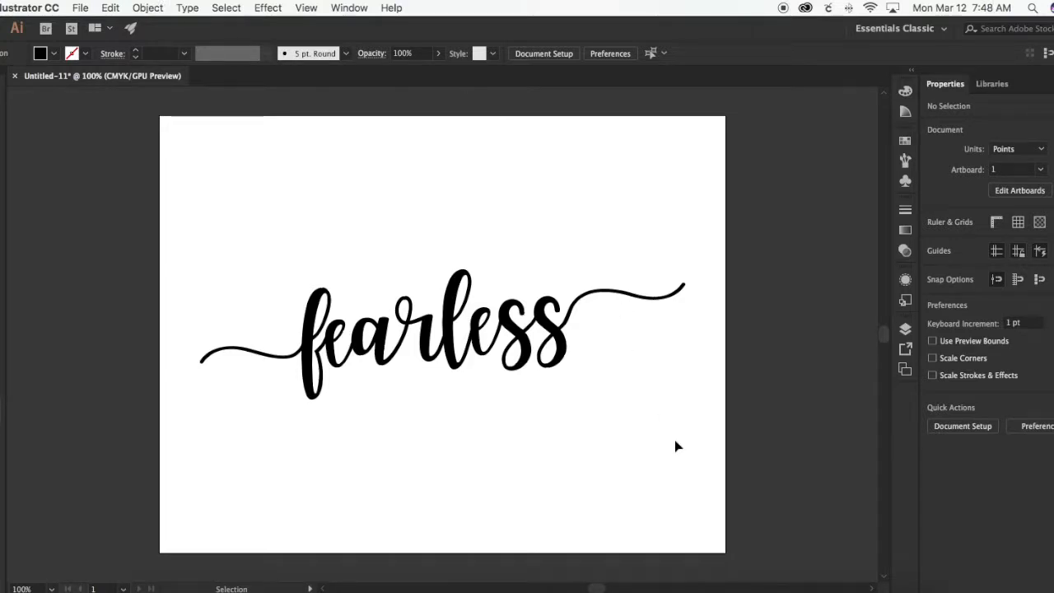
- Save the artwork as fearless.svg in the 99designs2018 folder, using the SVG format with the default SVG 1.1 options
click(83, 7)
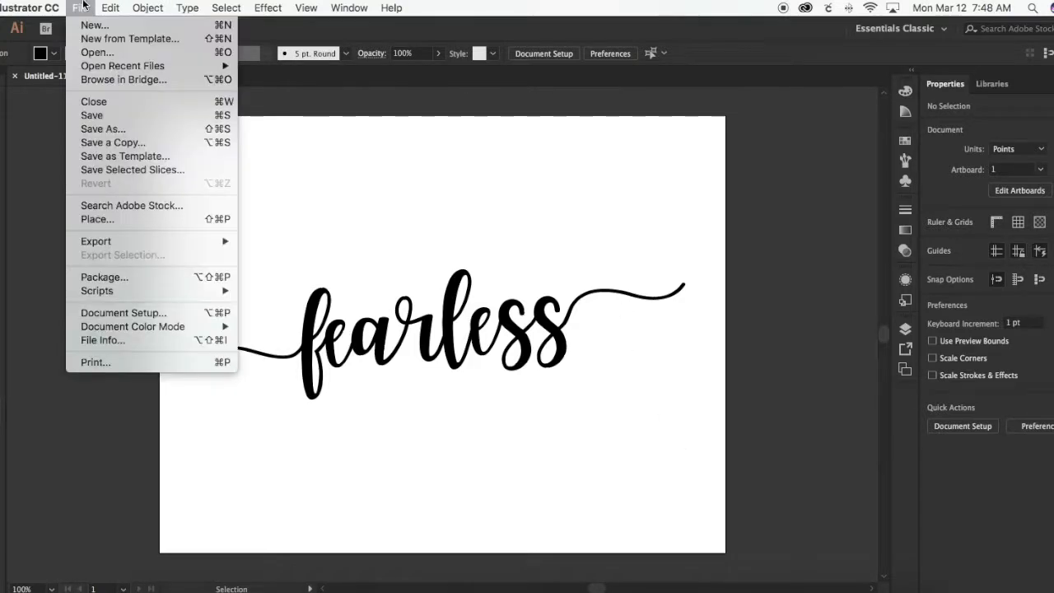
click(98, 115)
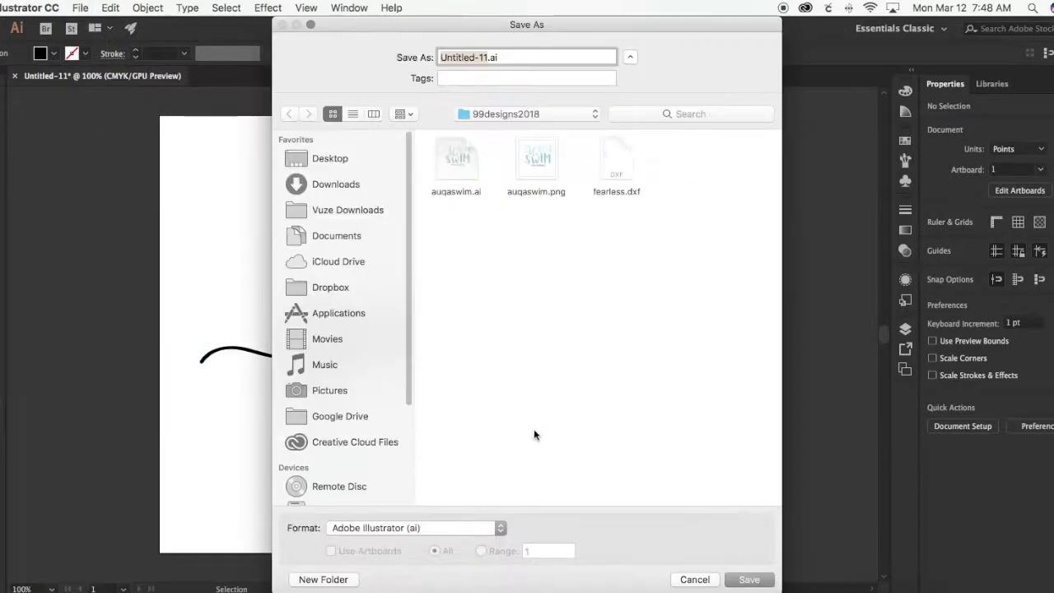
click(483, 530)
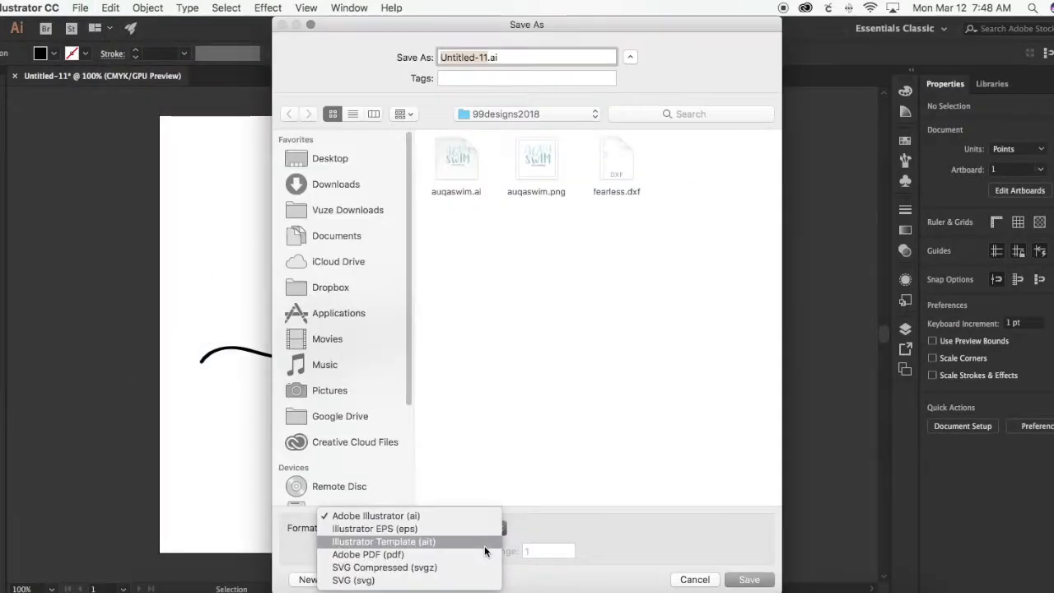
click(469, 580)
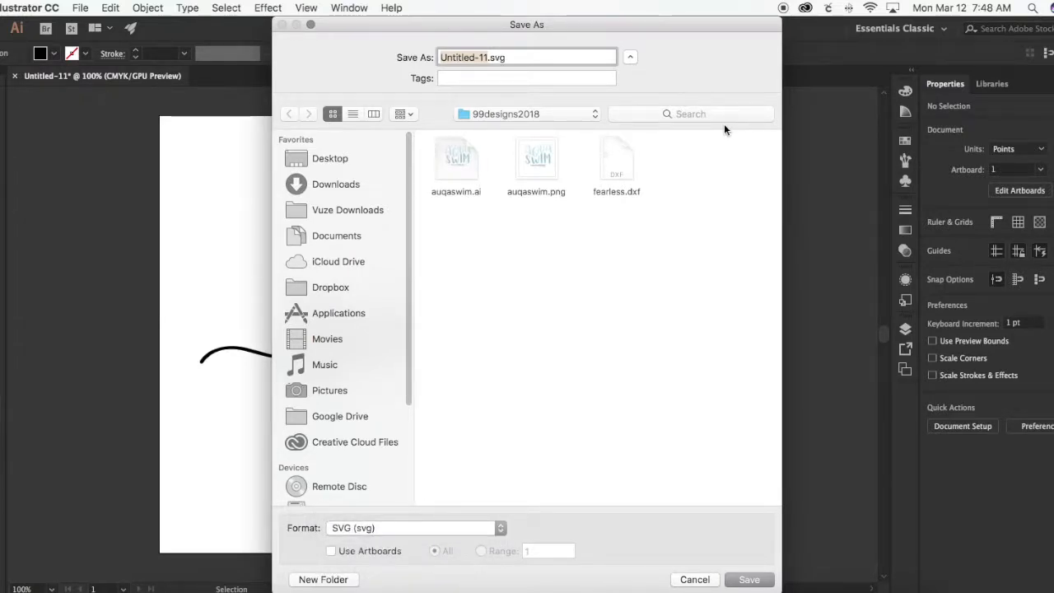
text(fearless)
click(761, 581)
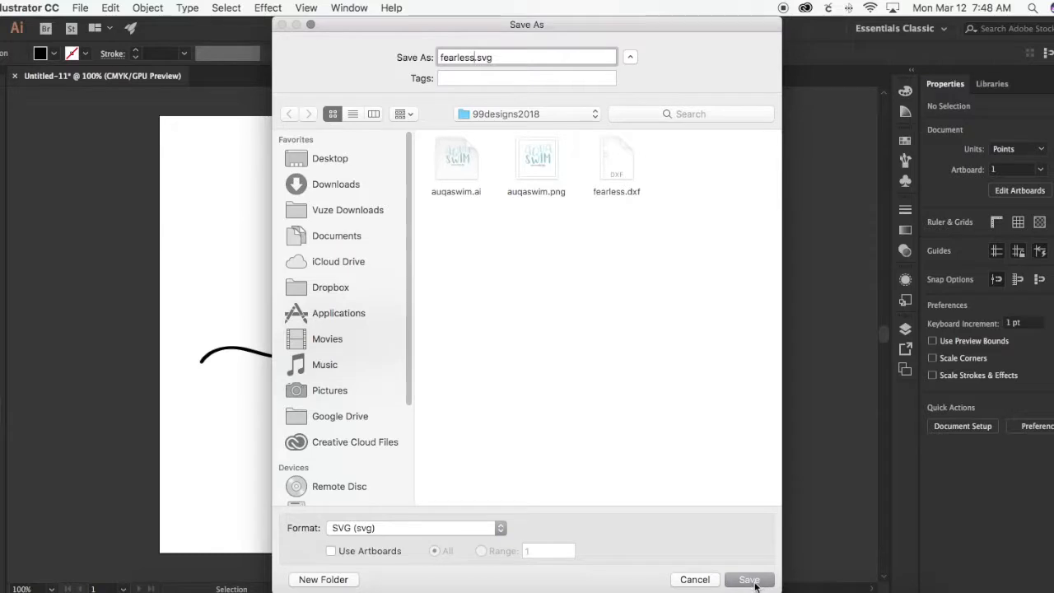
click(757, 584)
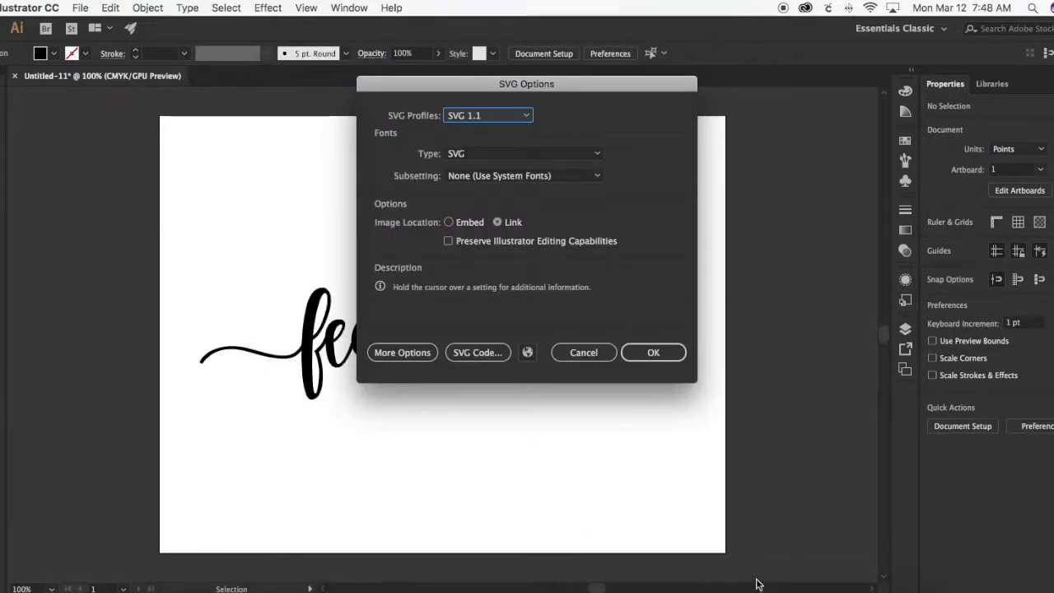
click(661, 356)
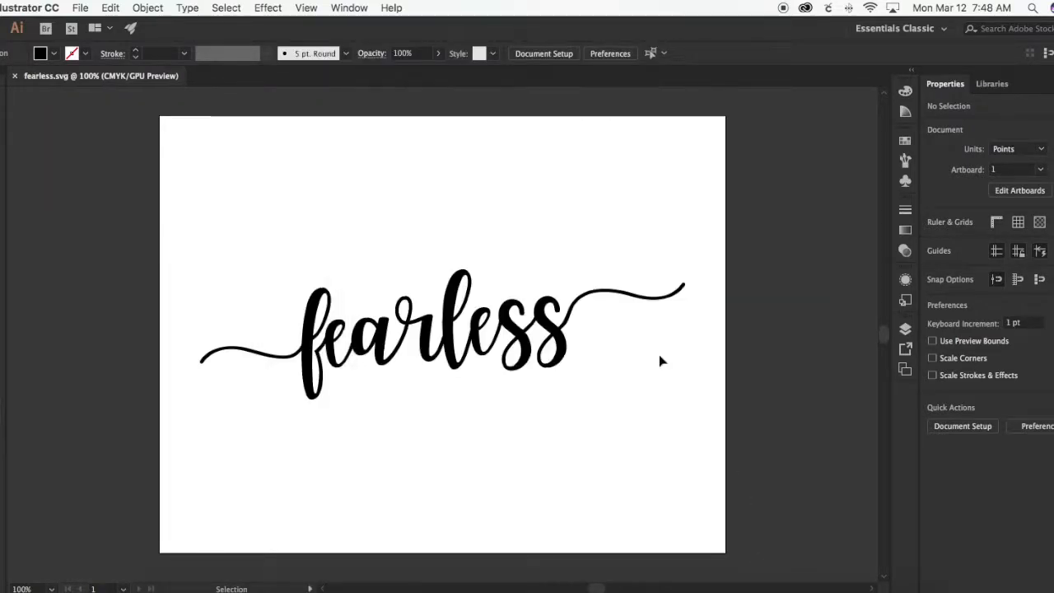
- Export the artwork as an AutoCAD Interchange File, replacing the existing fearless.dxf and keeping the default DXF/DWG options
click(80, 7)
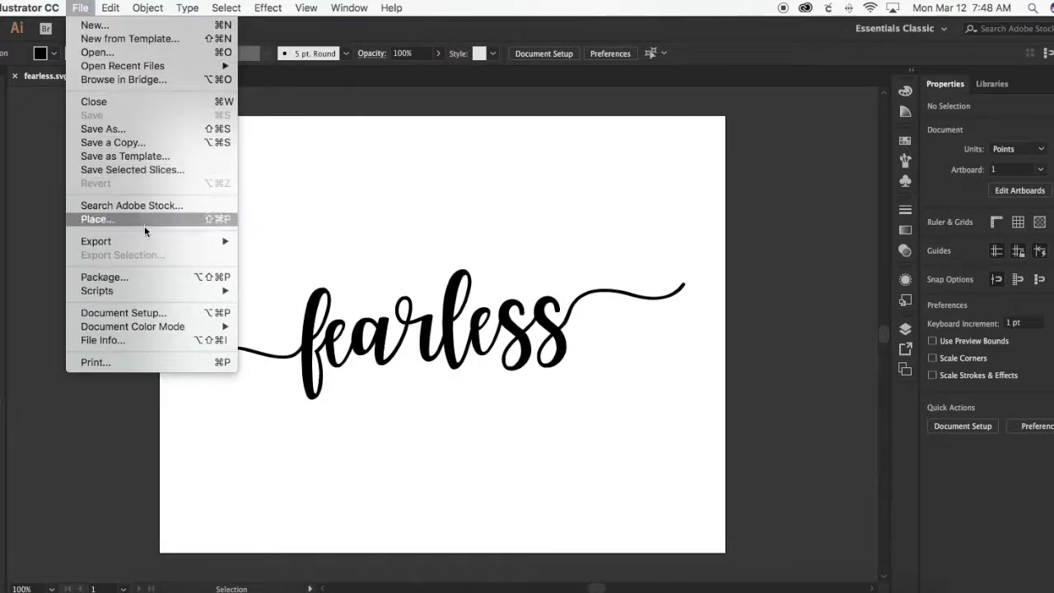
mouse_move(147, 236)
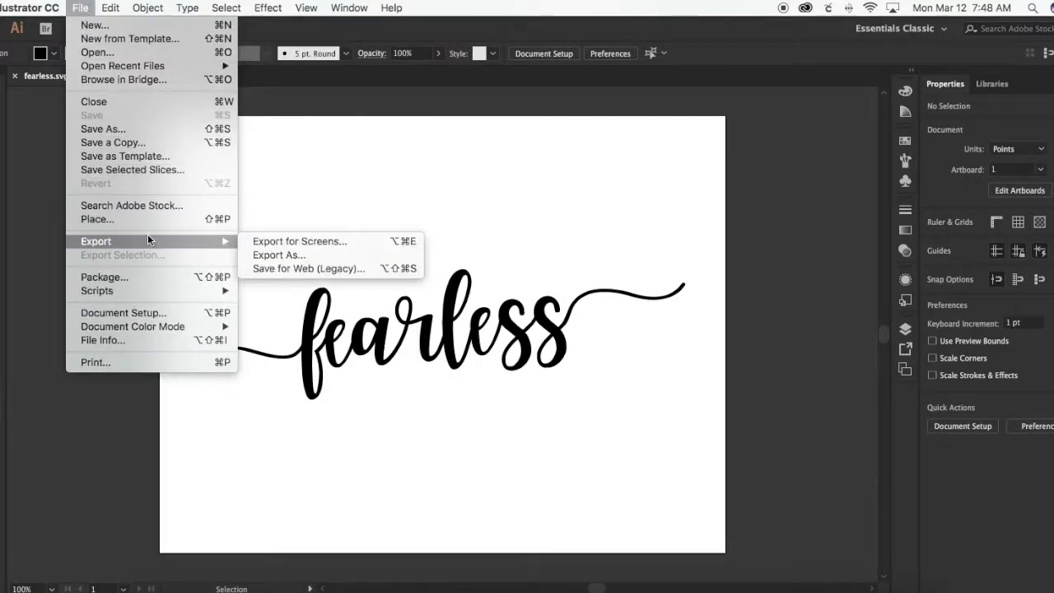
click(335, 255)
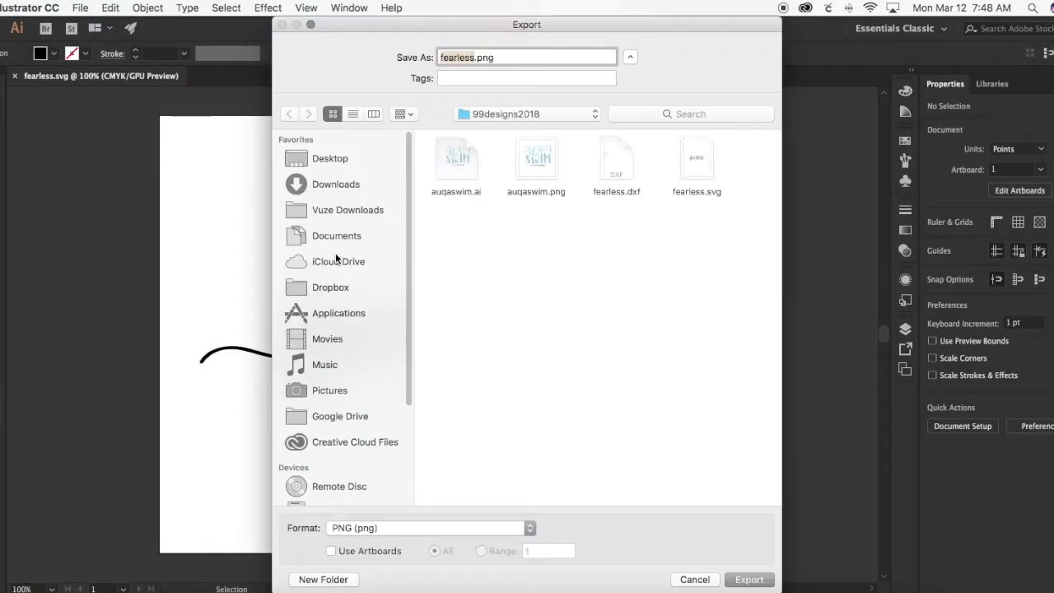
click(417, 527)
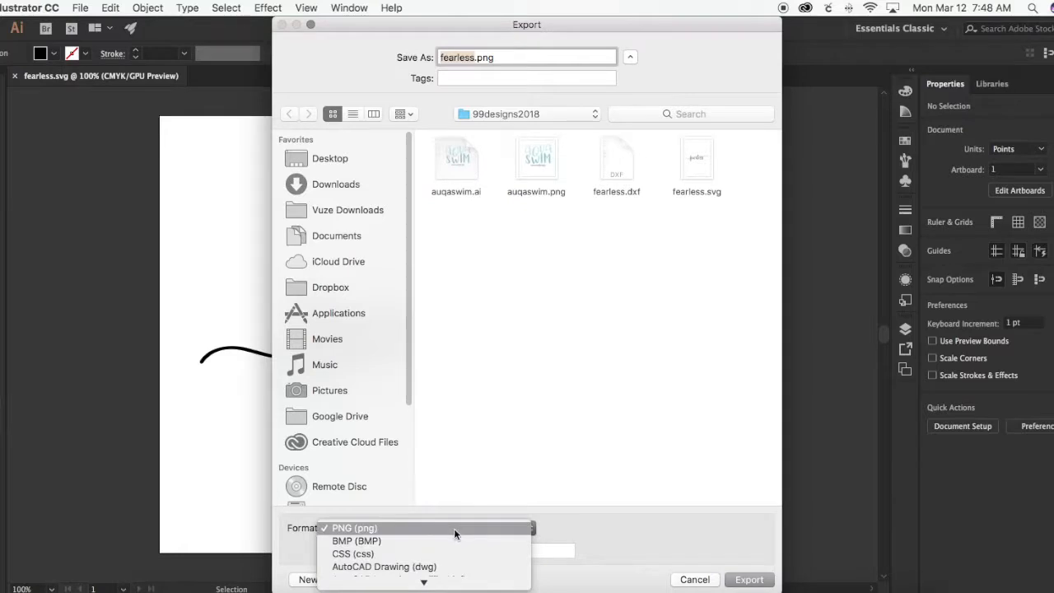
scroll(477, 539, down, 2)
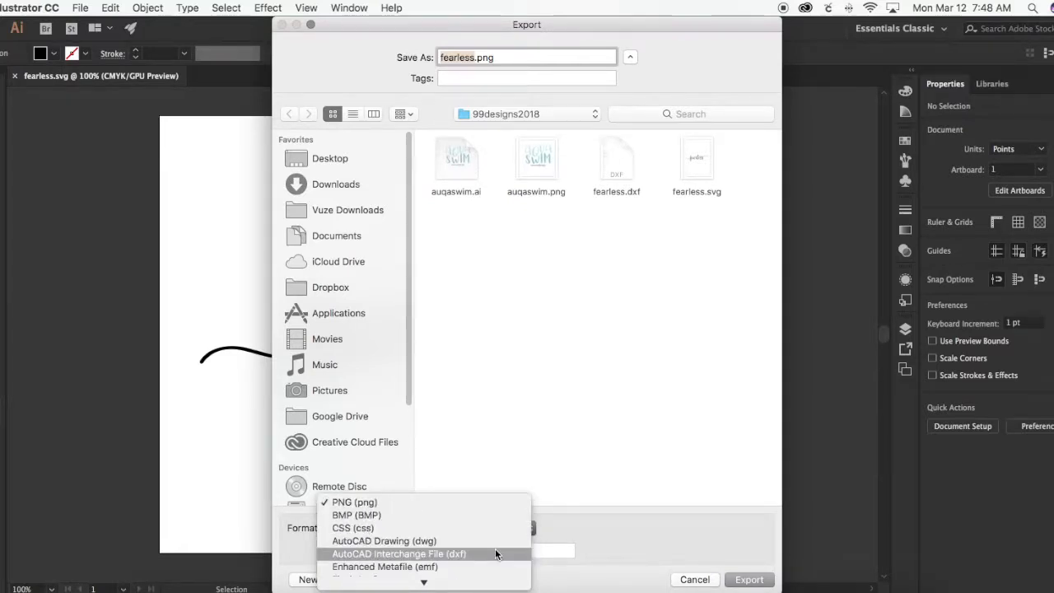
click(497, 554)
click(749, 580)
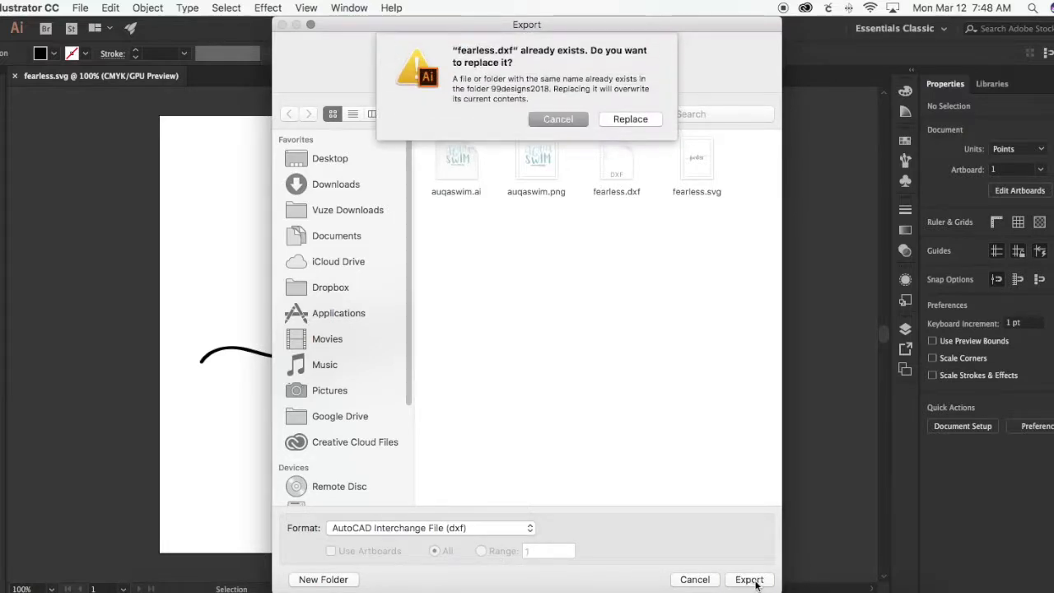
click(630, 119)
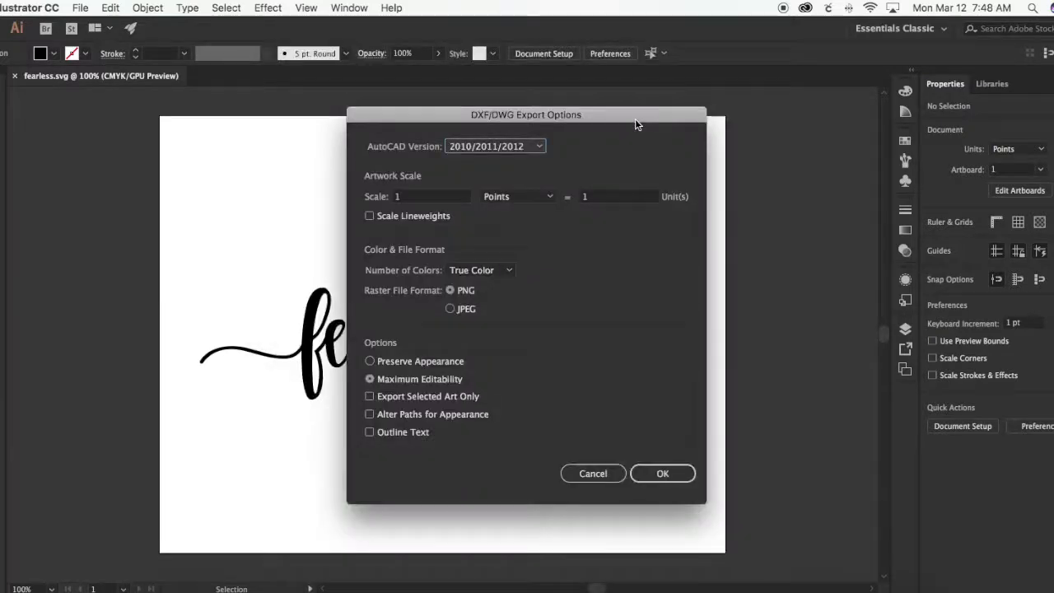
click(675, 478)
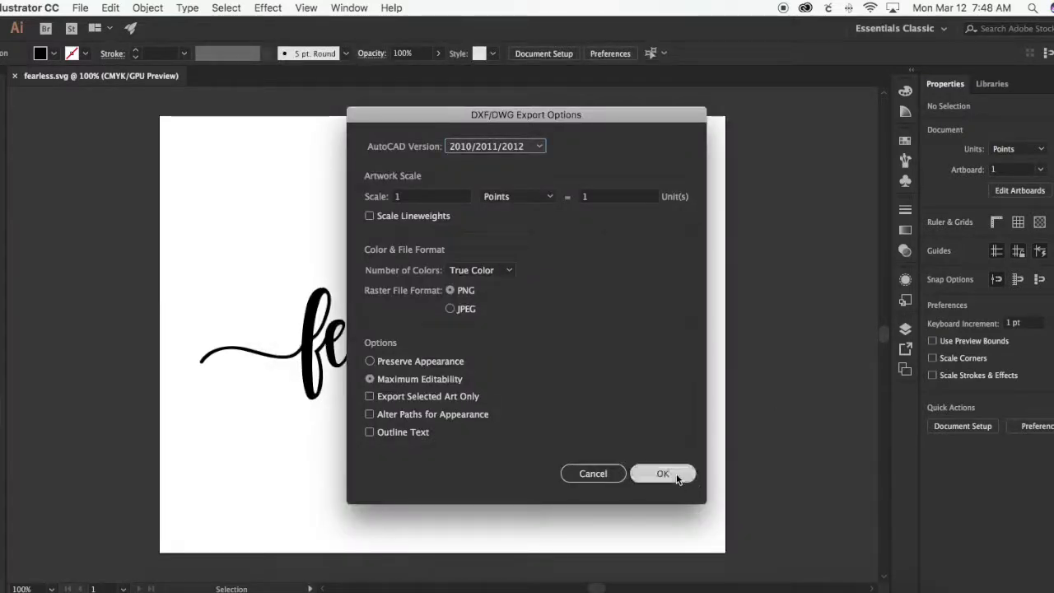